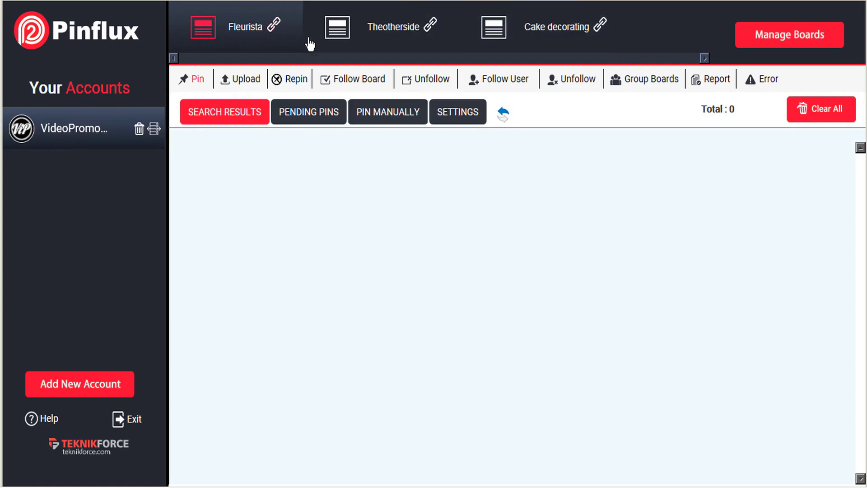
Make 'Cake decorating' the active board from the board tabs.
left_click(572, 26)
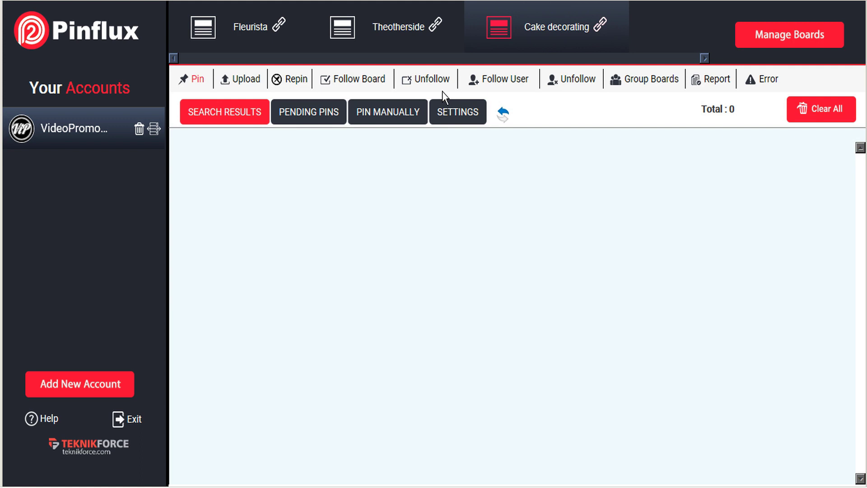
Add 'Cake Decorating' to the board's keyword list.
left_click(458, 115)
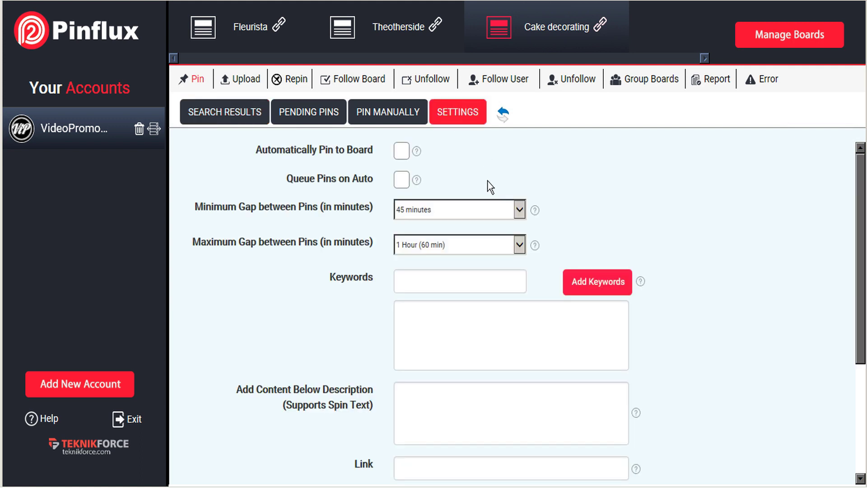
left_click(431, 282)
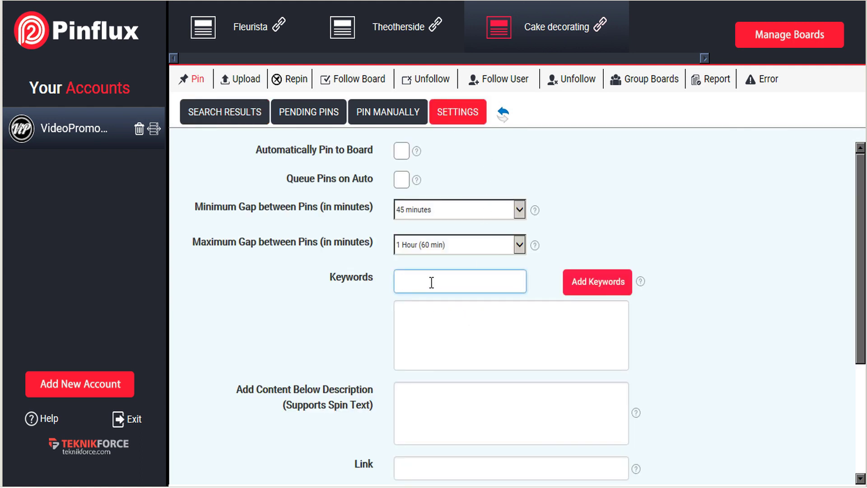
type("Cake Decorating")
left_click(585, 289)
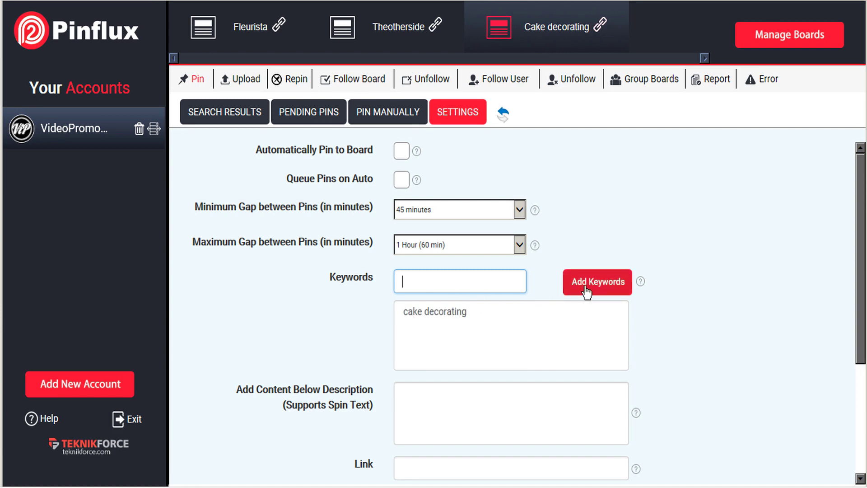
Set the gap between pins to a minimum of 1 day and a maximum of 2 days.
left_click(520, 209)
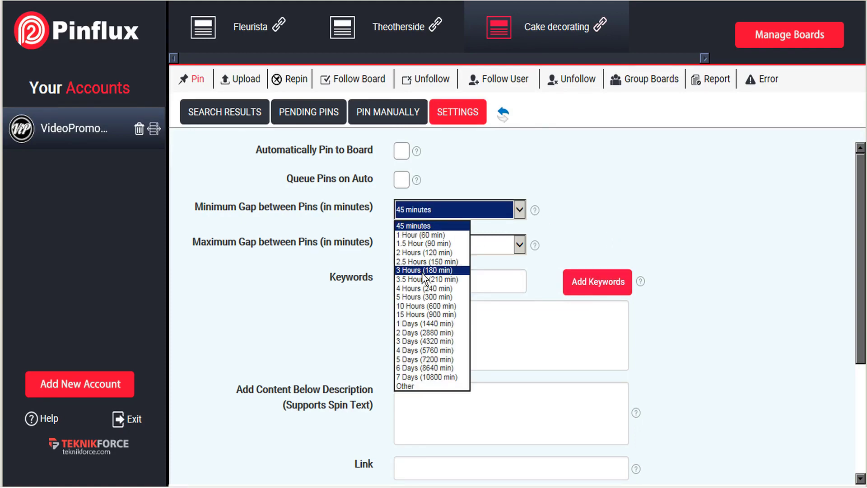
left_click(424, 324)
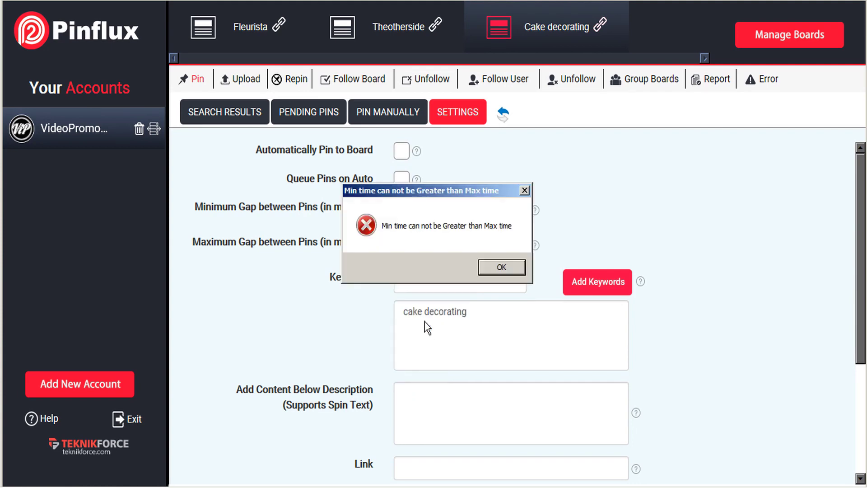
left_click(498, 269)
left_click(510, 248)
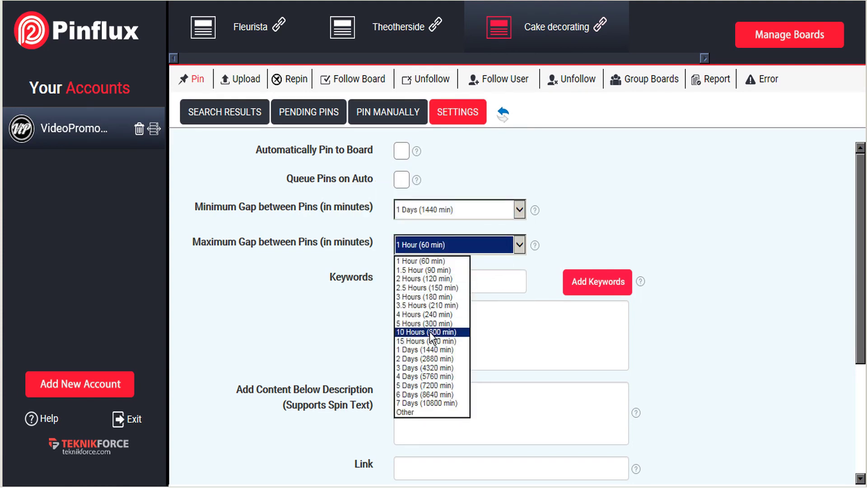
left_click(427, 357)
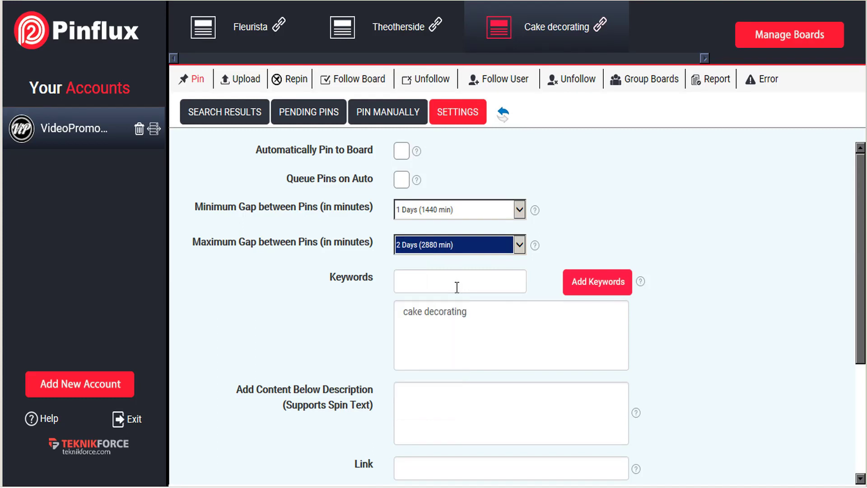
scroll(605, 202, "down", 2)
scroll(571, 189, "up", 2)
Turn on Automatically Pin to Board for the Cake decorating board.
left_click(401, 151)
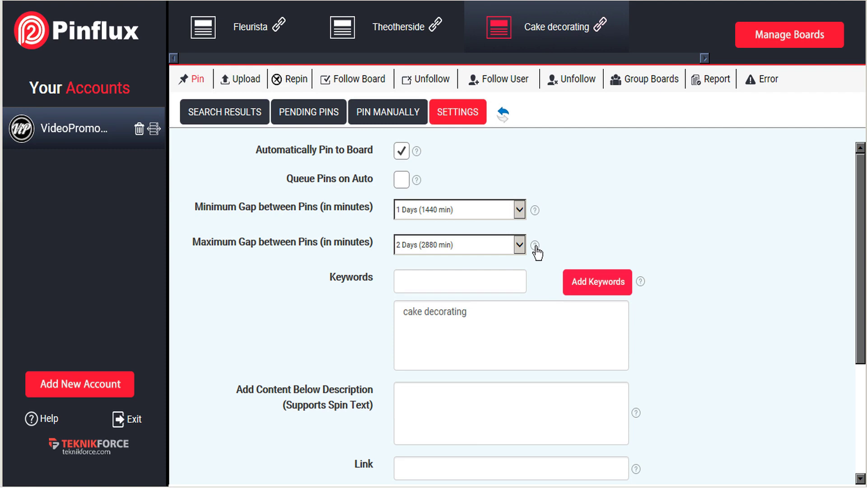
scroll(672, 197, "down", 2)
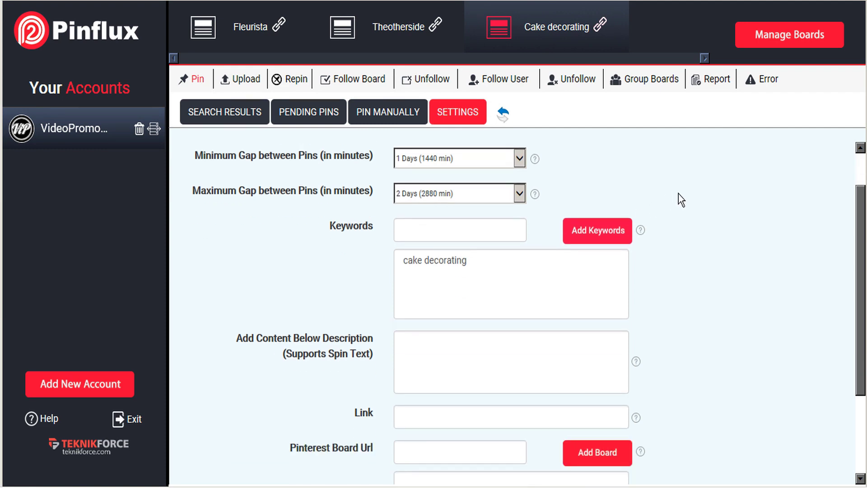
left_click(497, 257)
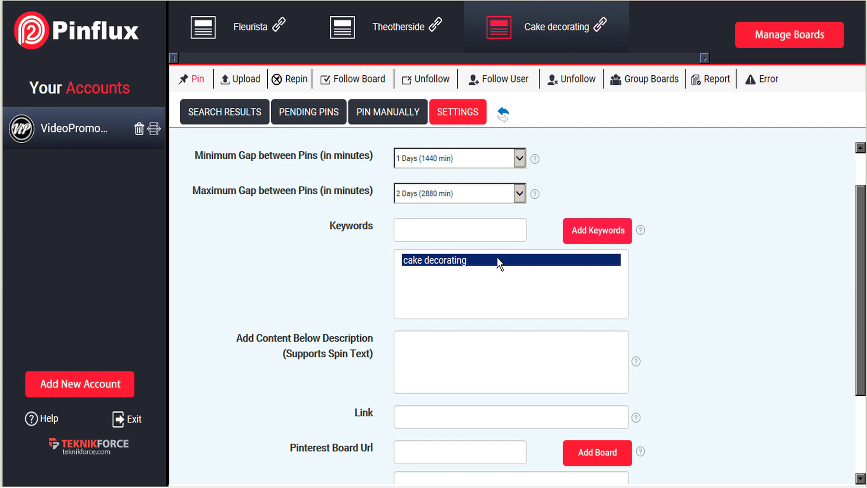
left_click(419, 365)
type("Cake ")
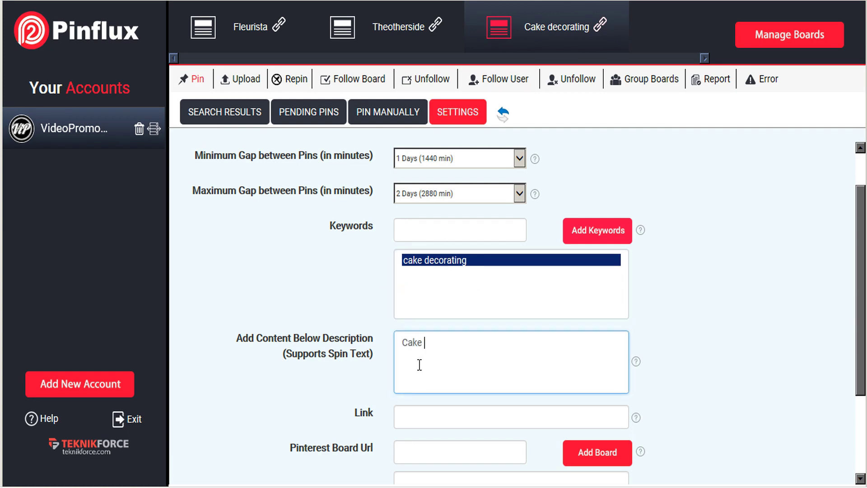
type("Decorating Tips & I")
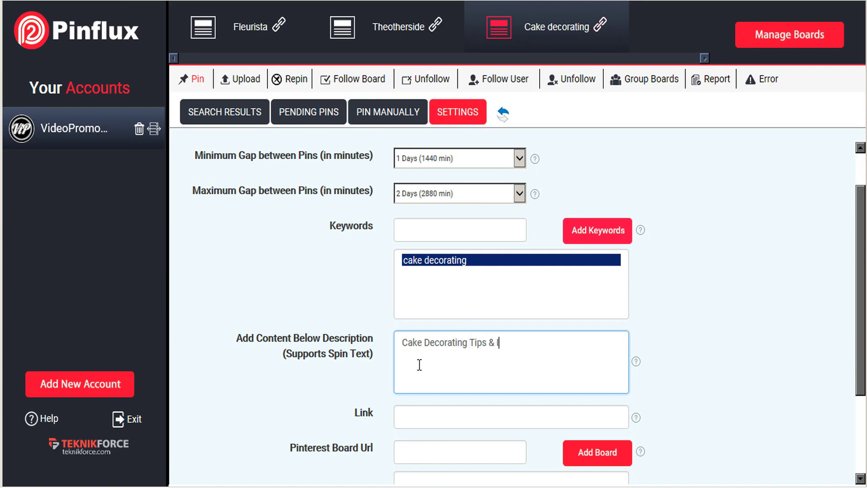
type("nspiration")
left_click(442, 422)
type("http://")
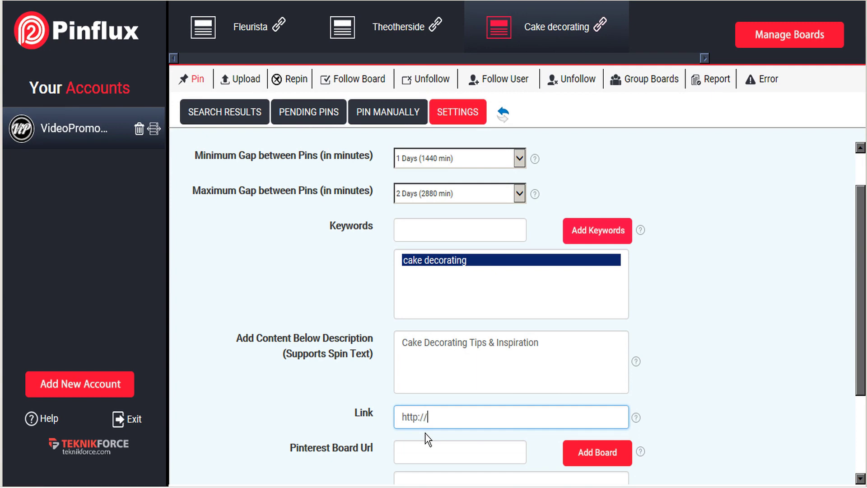
type("cakedecorating")
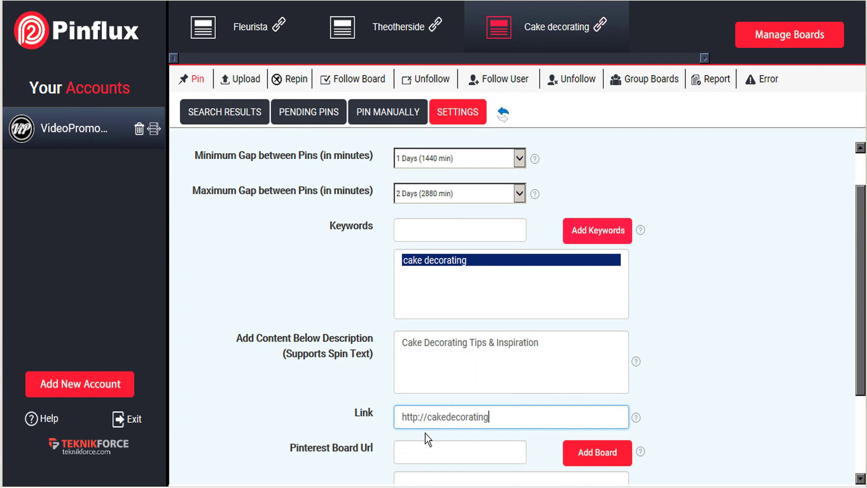
type(".com")
Save the board settings and acknowledge the saved confirmation.
scroll(691, 387, "down", 1)
scroll(685, 387, "down", 1)
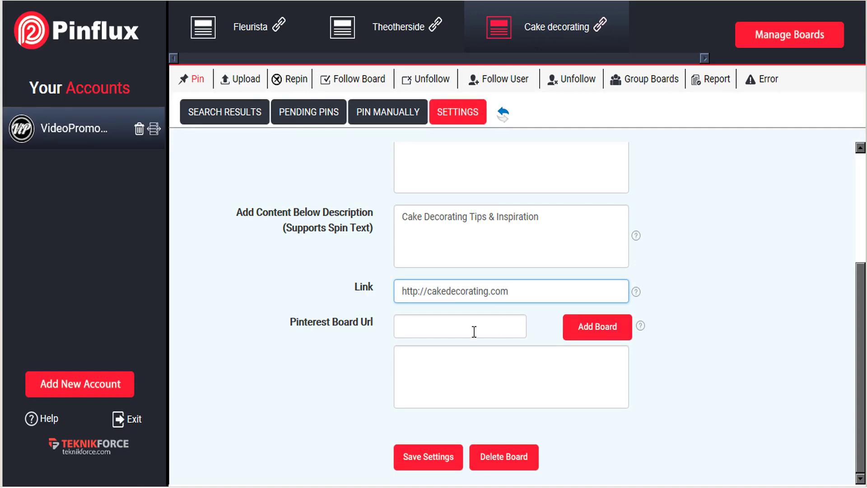
scroll(740, 327, "up", 1)
scroll(729, 328, "up", 3)
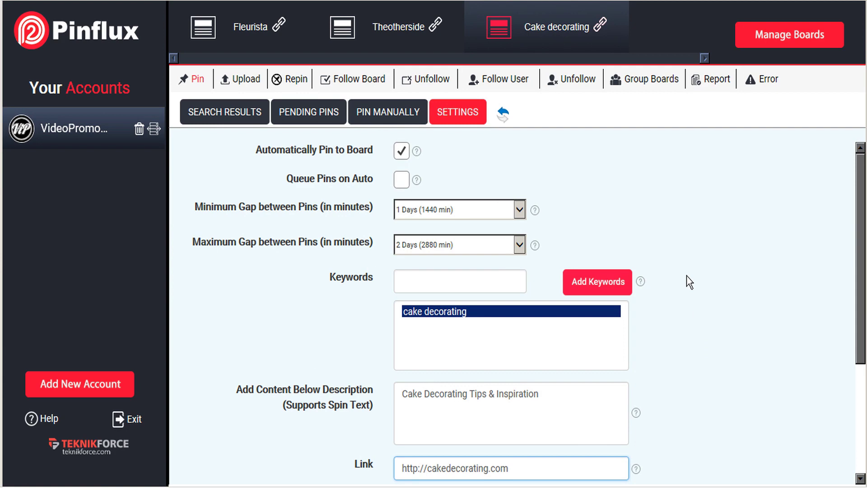
scroll(686, 275, "down", 4)
left_click(432, 456)
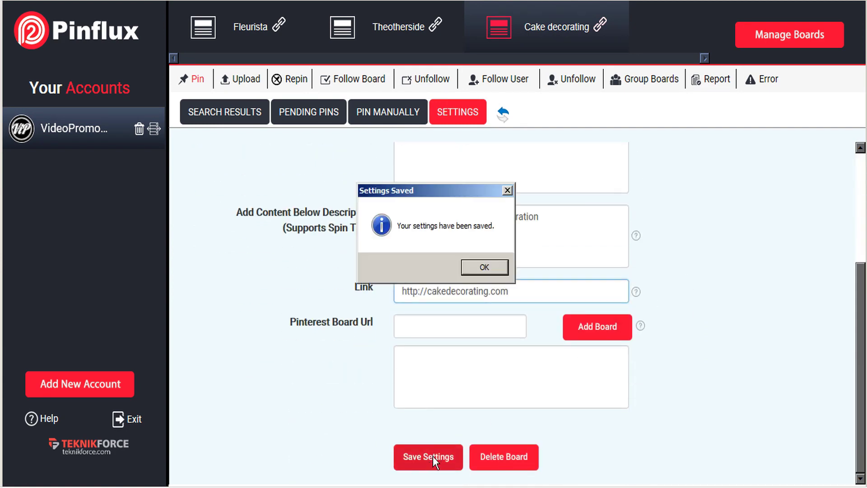
left_click(482, 268)
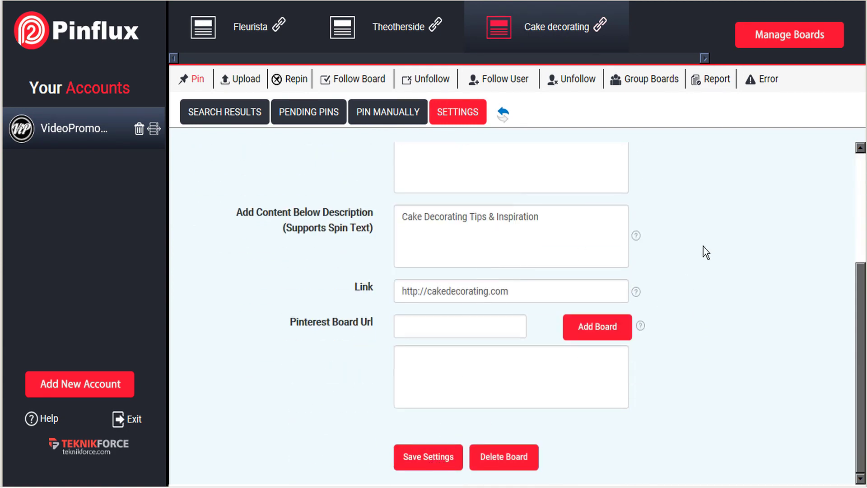
Pin the buttercream flower cake from the search results right away.
left_click(229, 113)
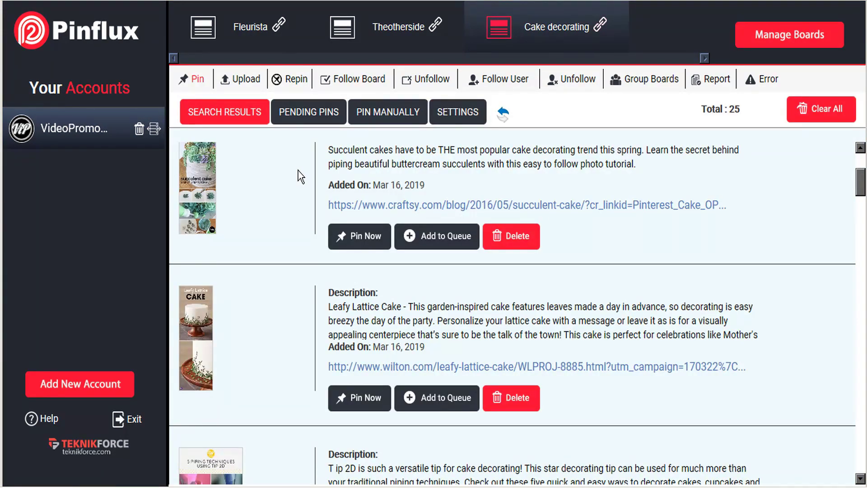
scroll(299, 176, "down", 5)
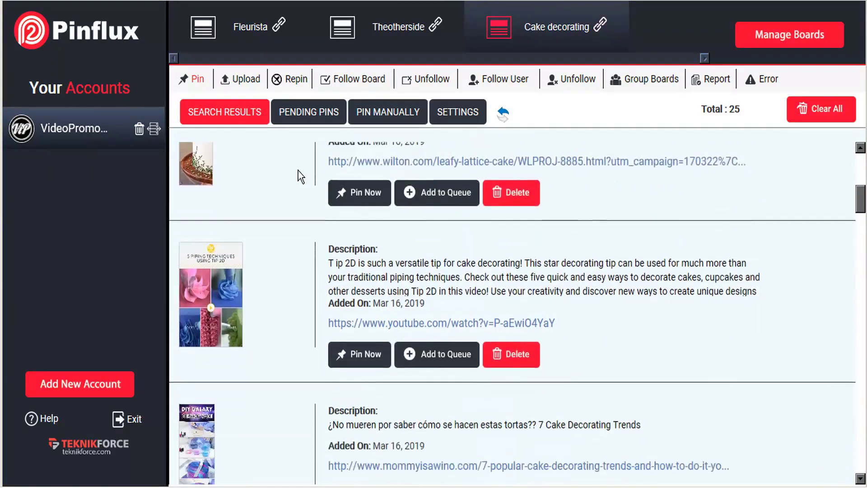
scroll(299, 176, "down", 10)
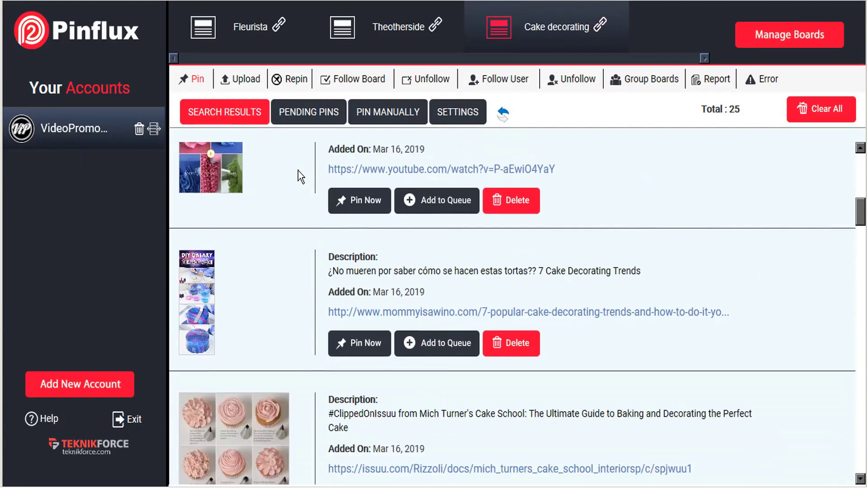
scroll(299, 177, "down", 8)
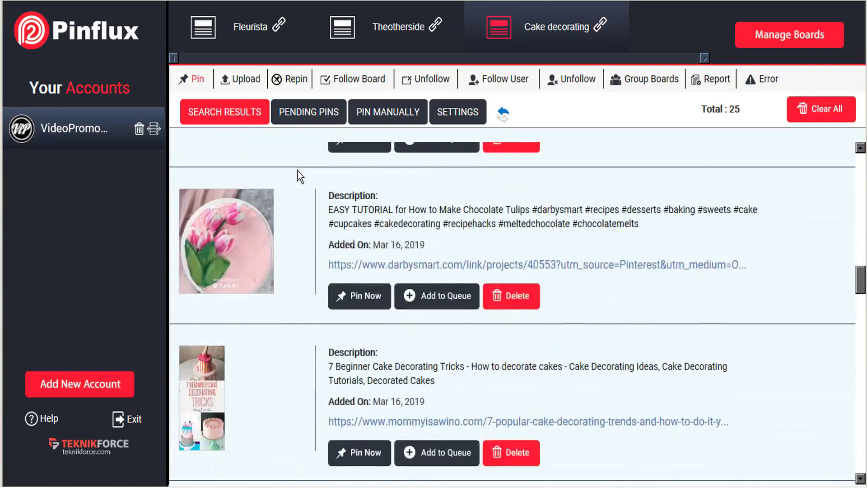
scroll(299, 176, "up", 20)
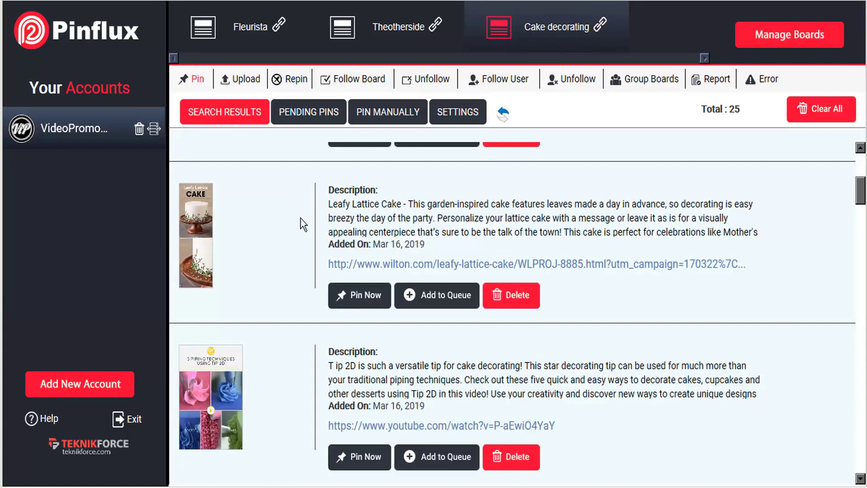
scroll(299, 220, "up", 5)
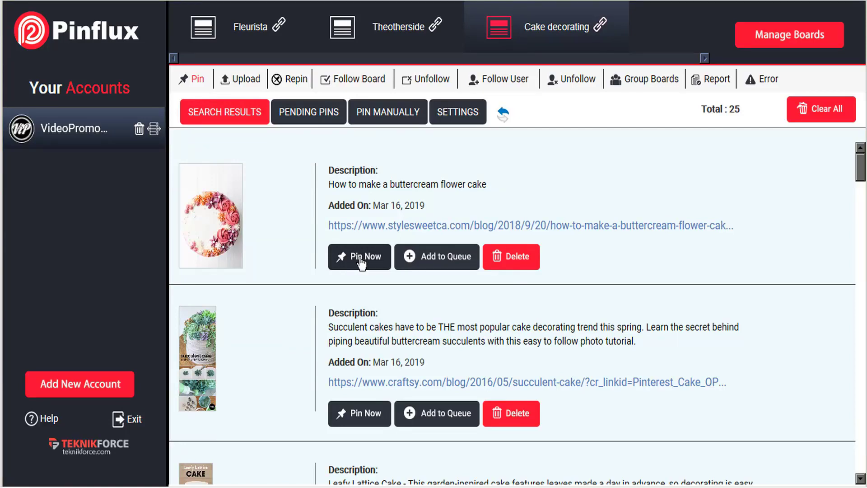
left_click(361, 260)
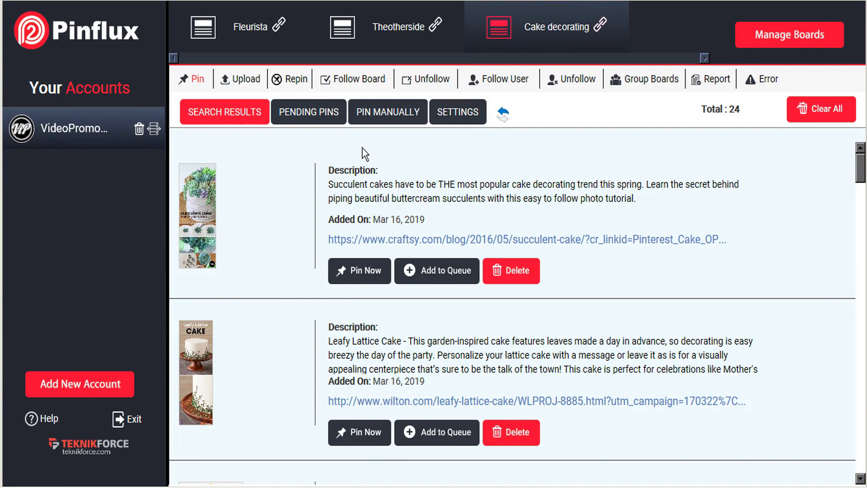
Queue the Fruit Loops birthday cake and chocolate tulips pins.
scroll(289, 229, "down", 5)
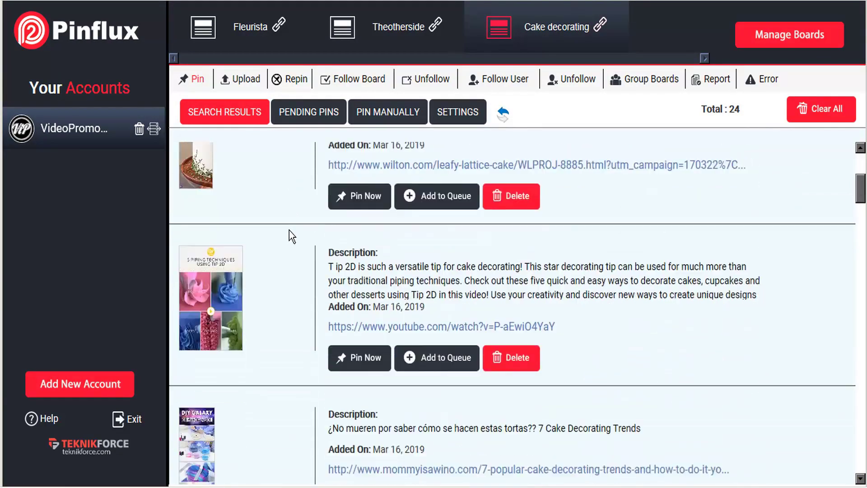
scroll(289, 230, "down", 2)
scroll(289, 229, "down", 8)
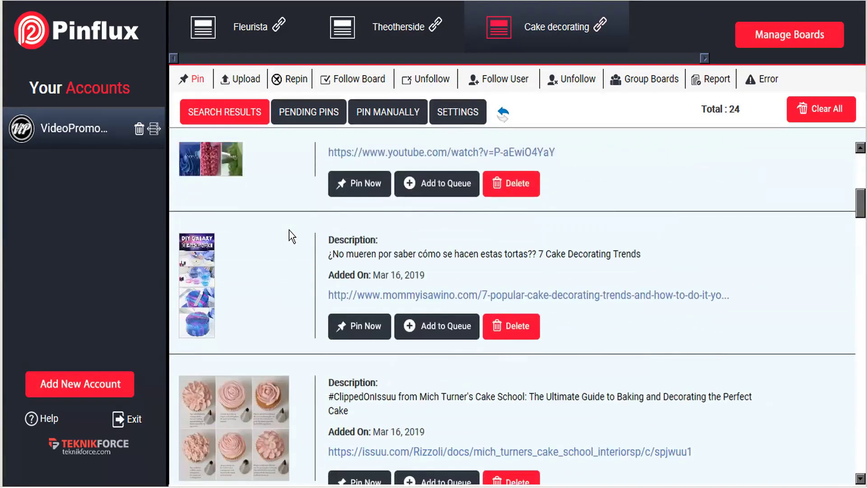
scroll(289, 229, "down", 5)
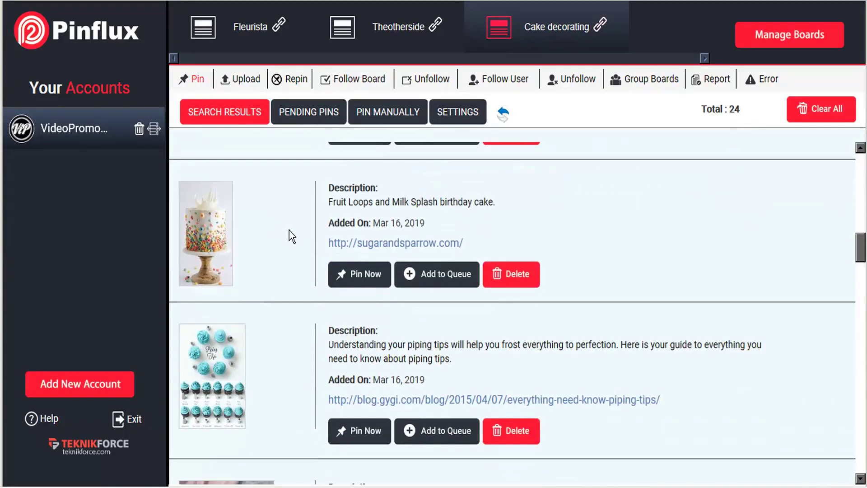
left_click(441, 276)
scroll(436, 294, "down", 1)
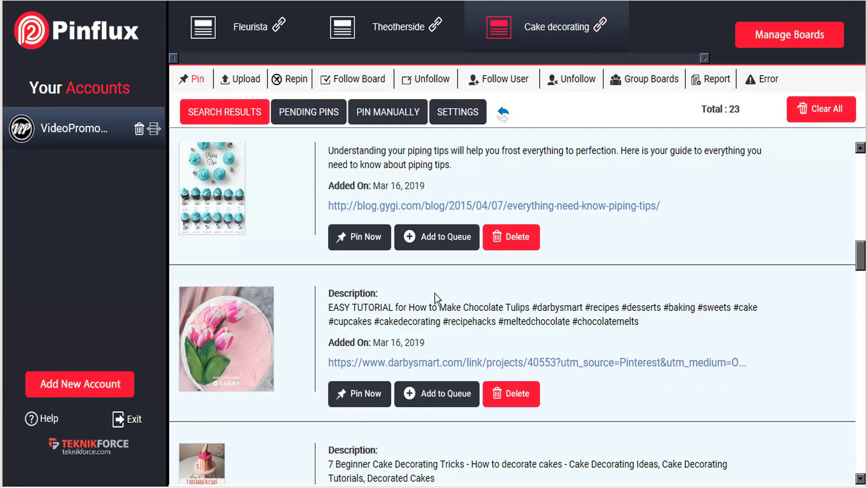
left_click(446, 397)
Queue the lumberjack cake, buttercream basketweave and Oreo drip cake pins.
scroll(433, 357, "down", 3)
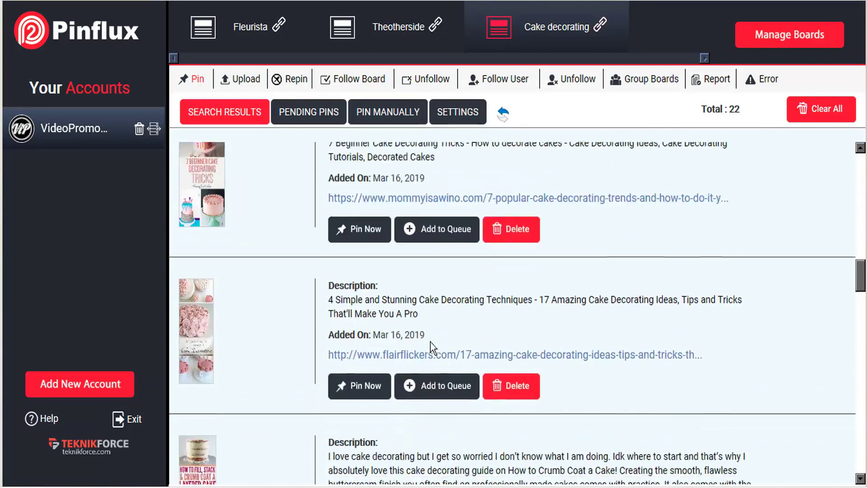
scroll(431, 338, "down", 7)
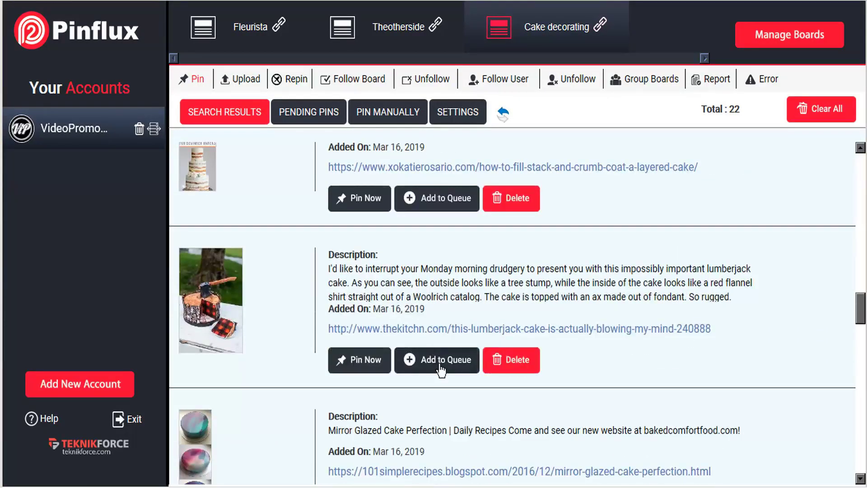
left_click(439, 363)
left_click(447, 338)
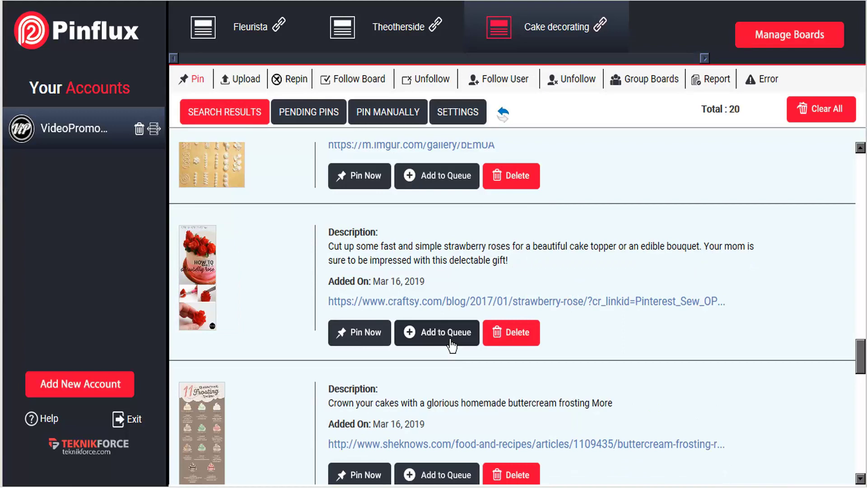
scroll(451, 344, "down", 5)
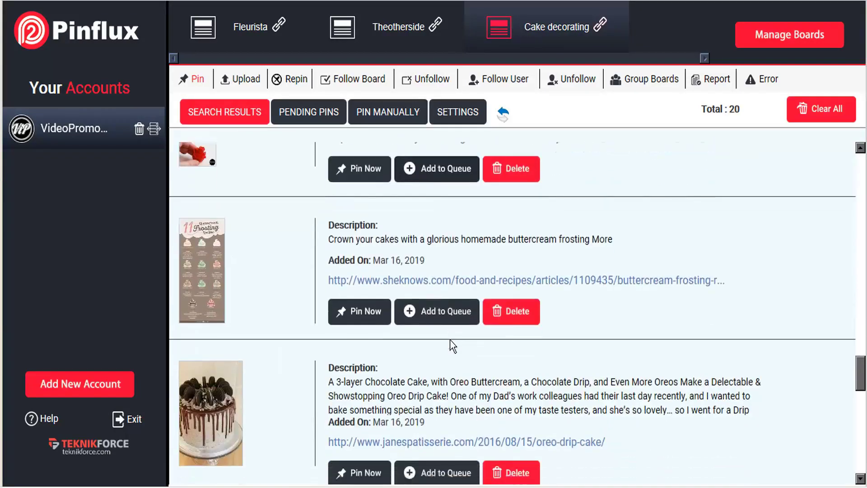
left_click(451, 379)
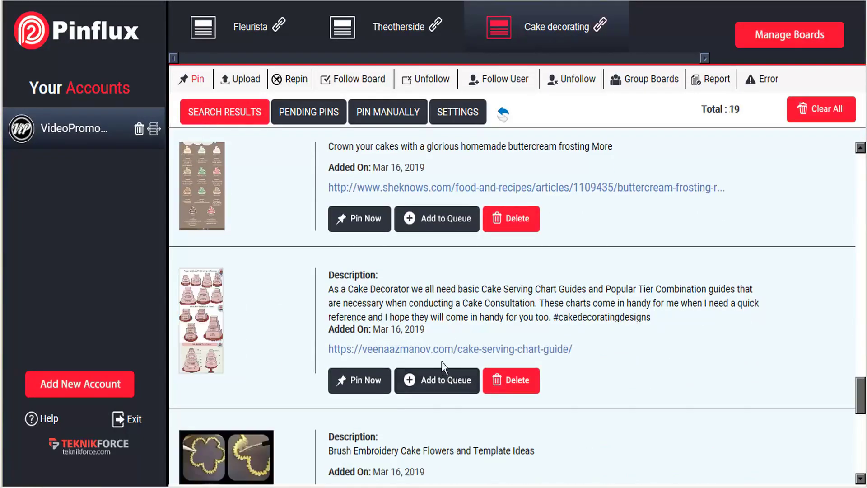
Review the pending pins and board settings, ending on the five-pin pending list.
left_click(305, 113)
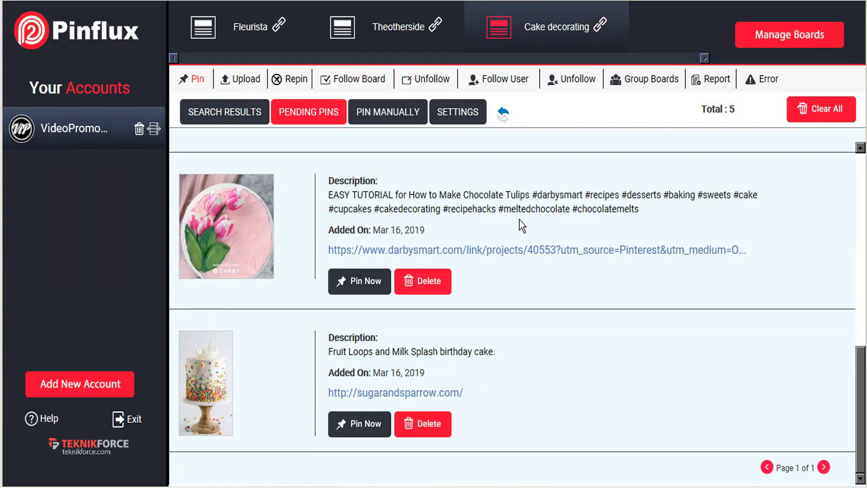
scroll(499, 285, "up", 10)
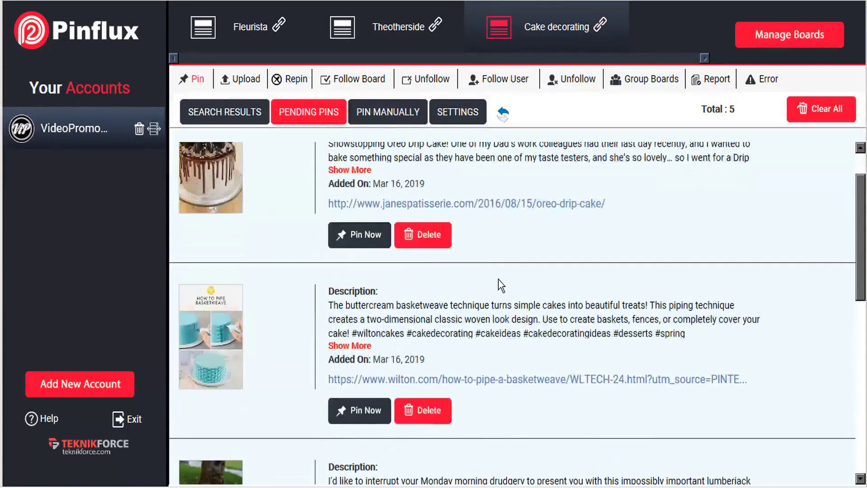
scroll(499, 284, "down", 10)
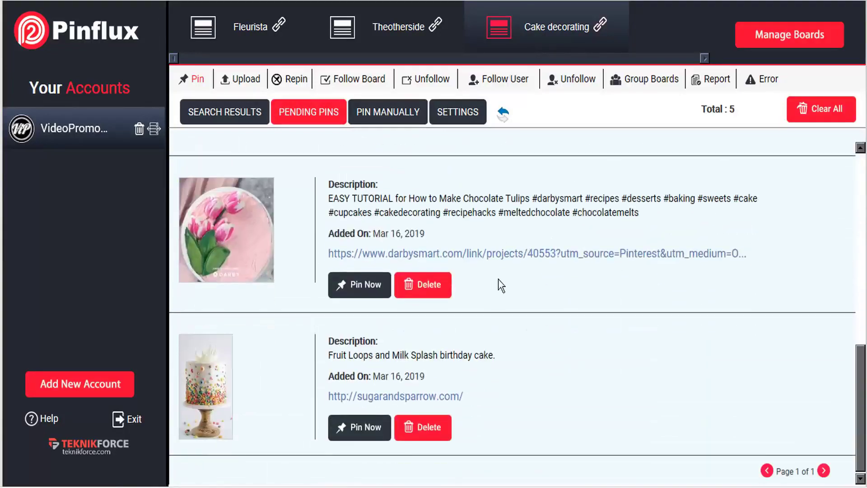
left_click(457, 112)
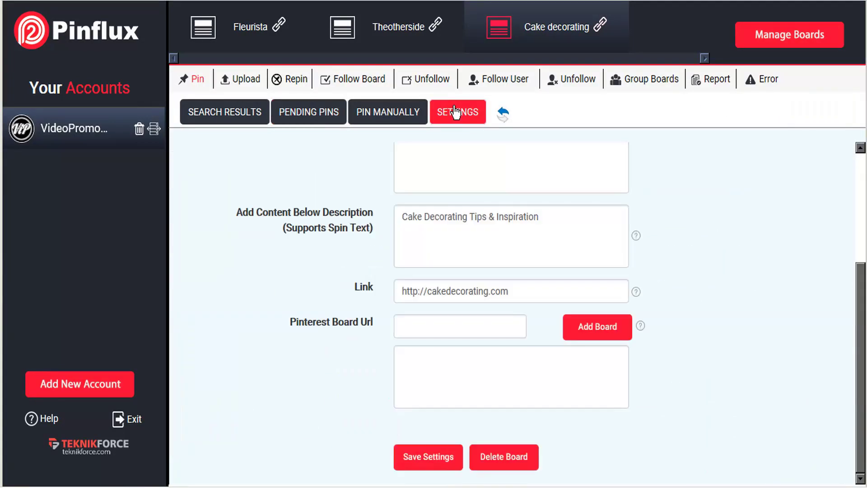
scroll(629, 237, "up", 5)
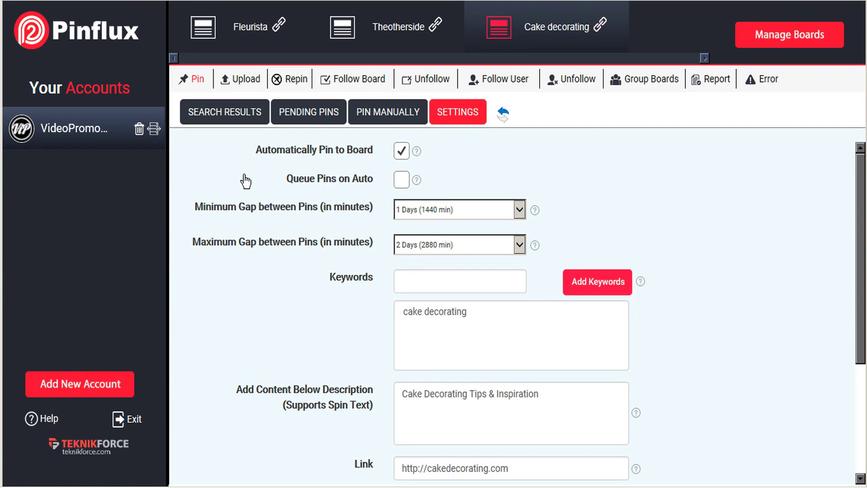
left_click(310, 114)
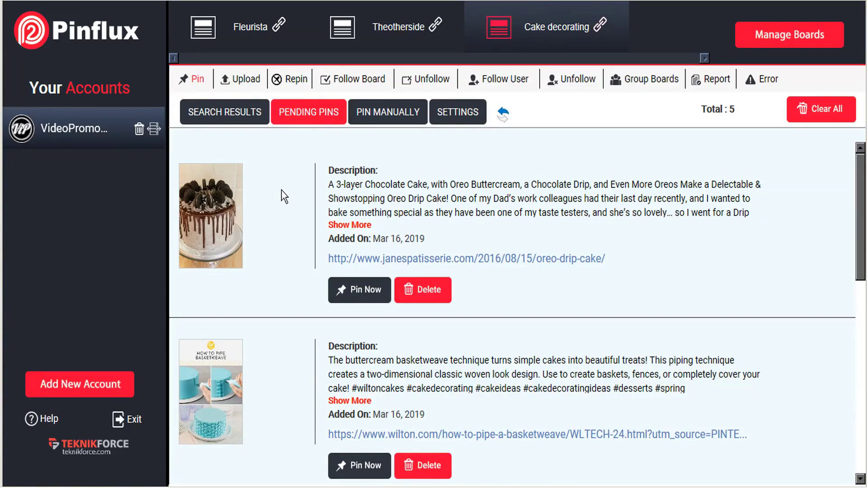
Bring up the Pin Manually form for the Cake decorating board.
left_click(381, 115)
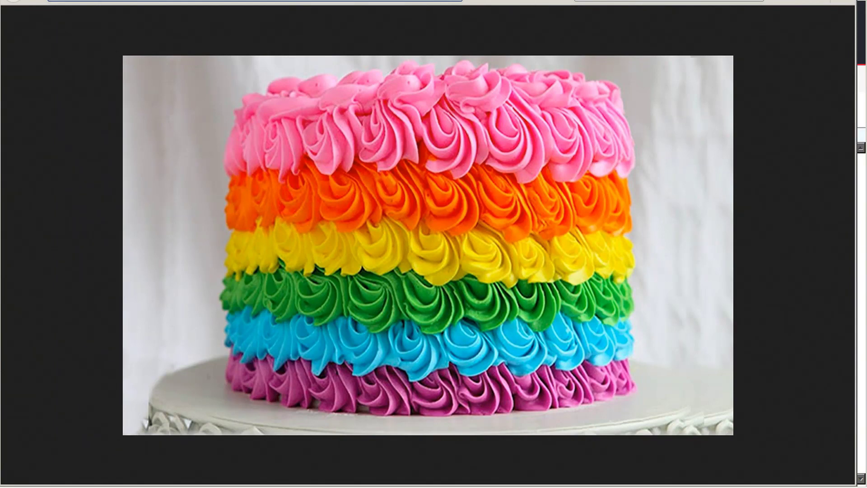
left_click(864, 24)
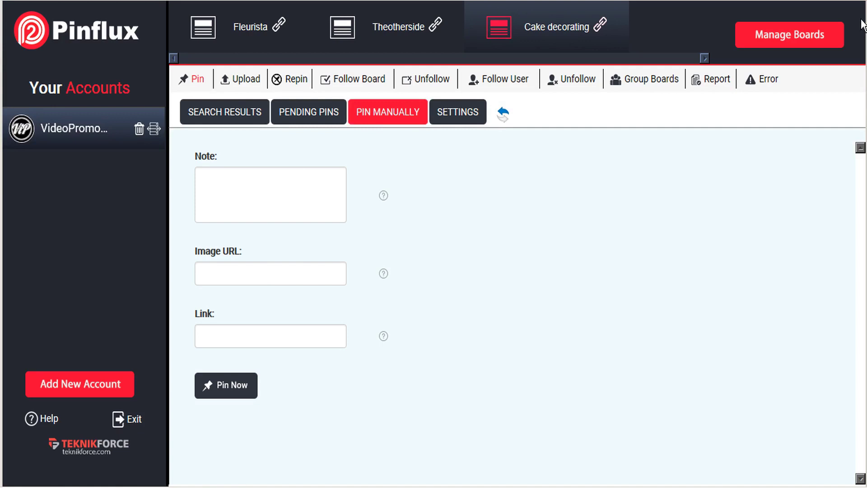
left_click(233, 269)
key("ctrl+v")
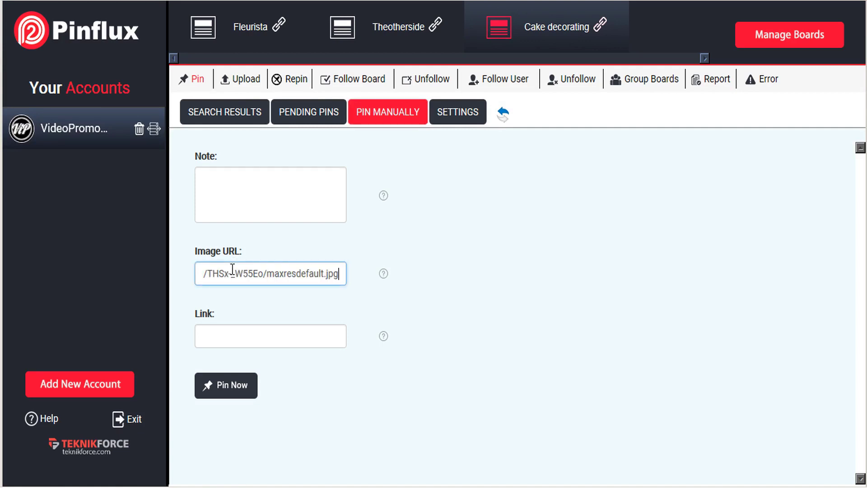
left_click(227, 202)
type("cake decor")
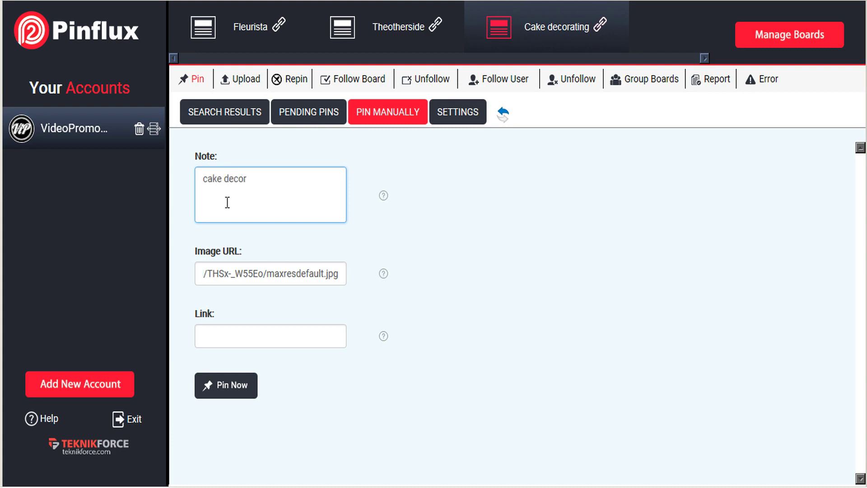
left_click(225, 335)
type("http://cakedecorating.com")
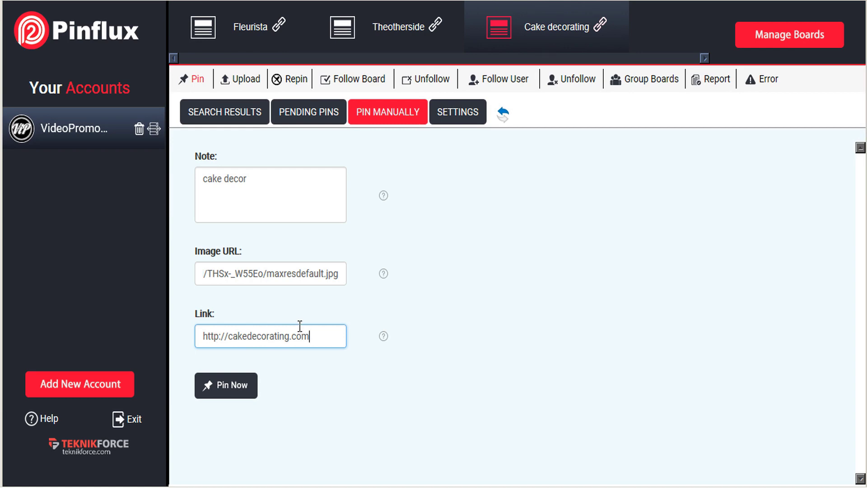
left_click(230, 390)
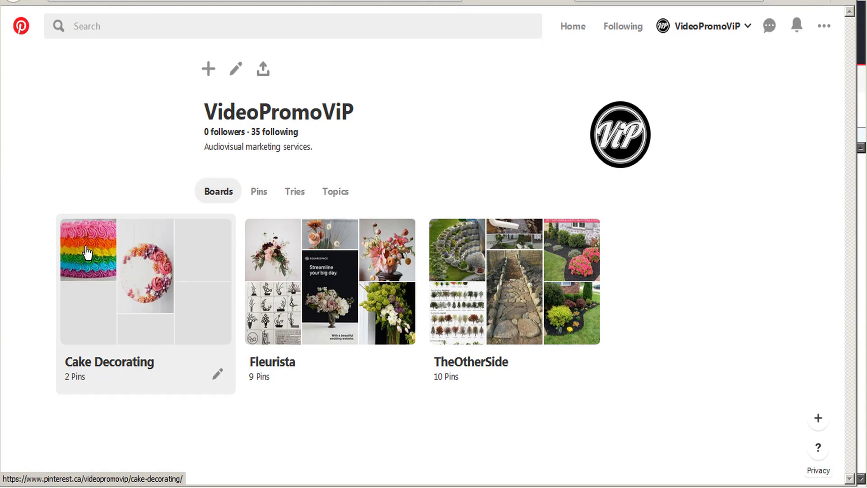
Return to Pinflux and go to the board's image Upload settings.
left_click(861, 36)
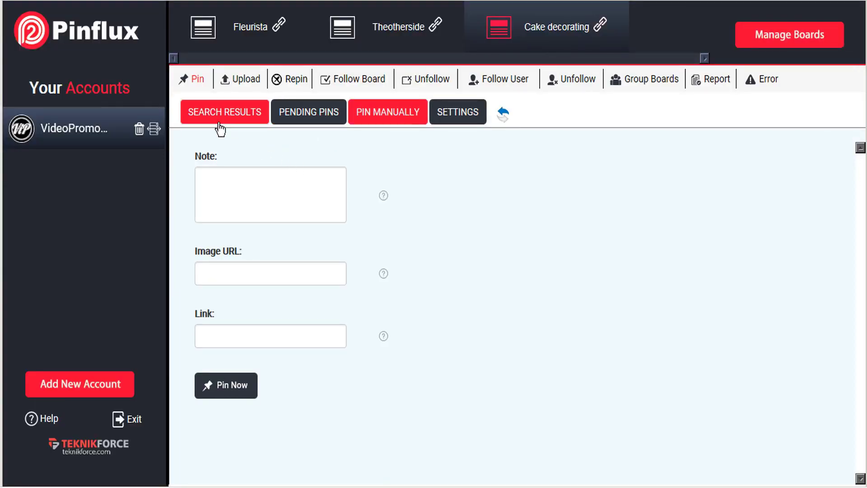
left_click(242, 84)
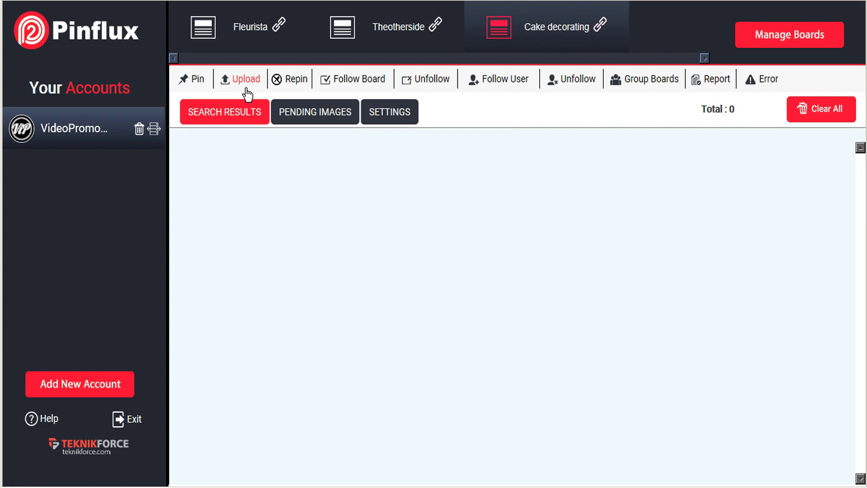
left_click(396, 118)
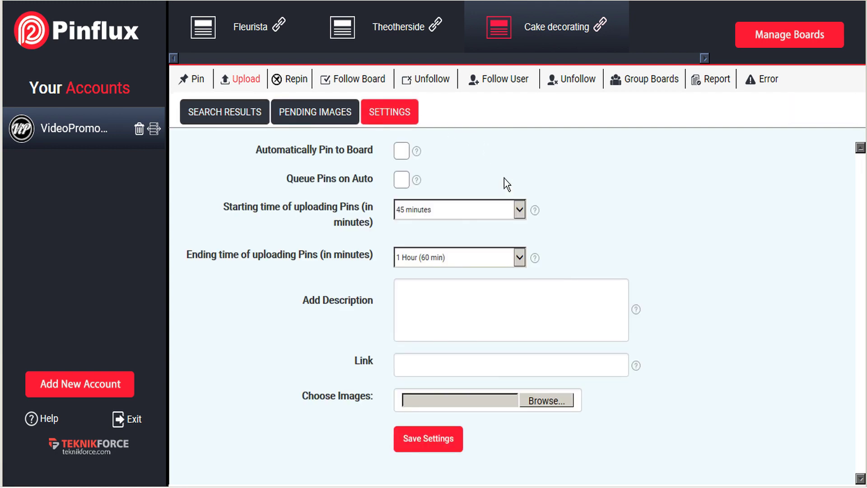
Select the owl cake and the other two cake images in the Cake Decorating folder.
left_click(547, 401)
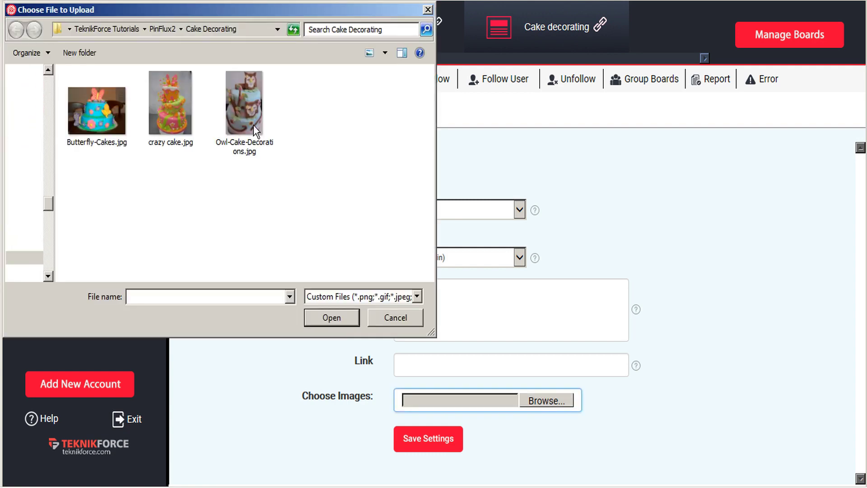
left_click(238, 112)
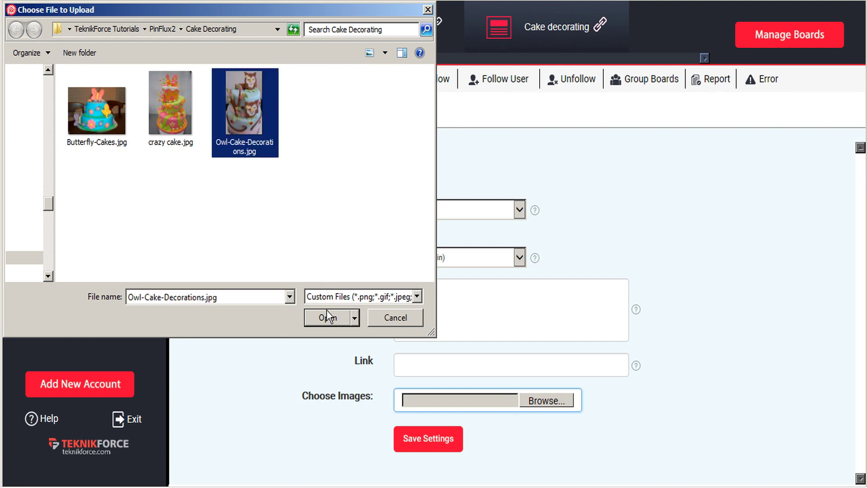
left_click_drag(310, 123, 89, 110)
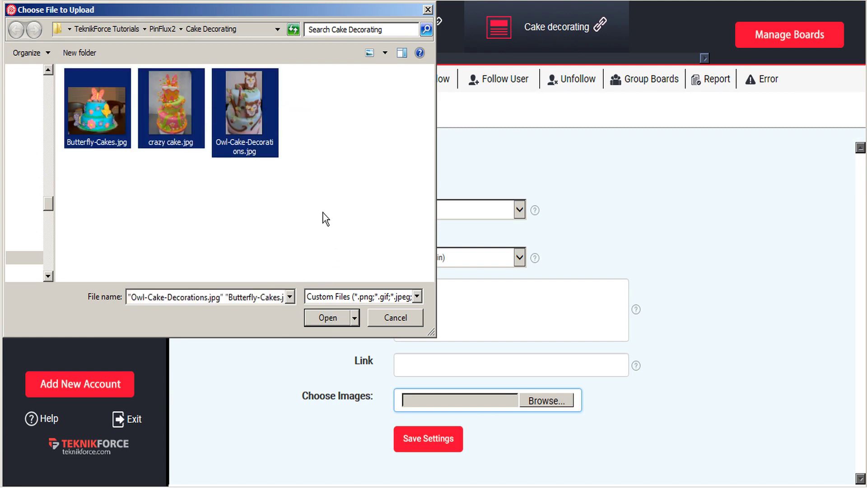
Confirm the three images and give them description 'Cake Decor tips' with the cakedecorating.com link.
left_click(327, 318)
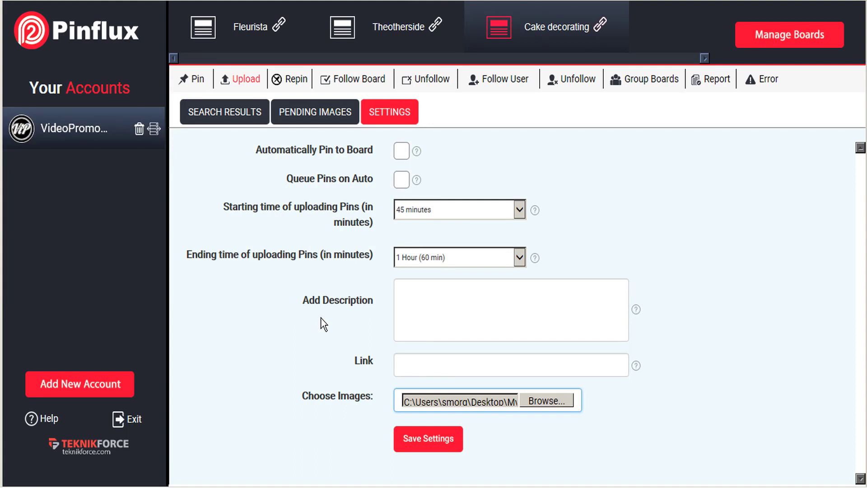
left_click(429, 308)
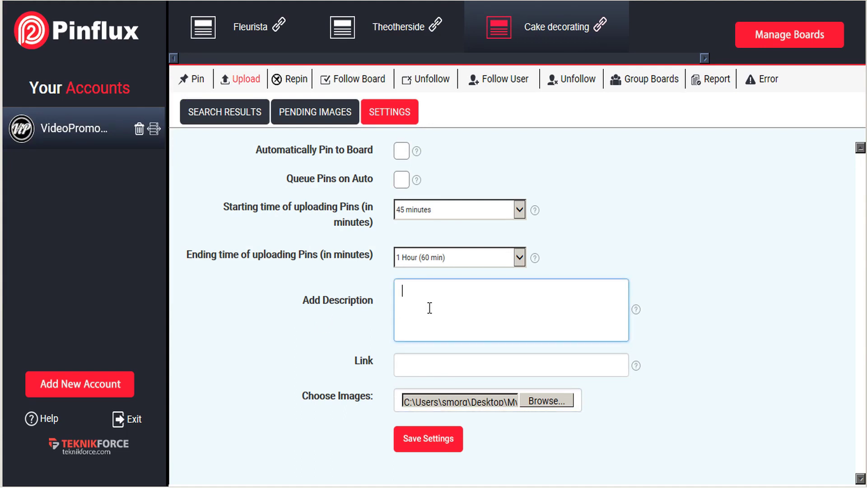
left_click(418, 366)
type("http://cakedecorating.com")
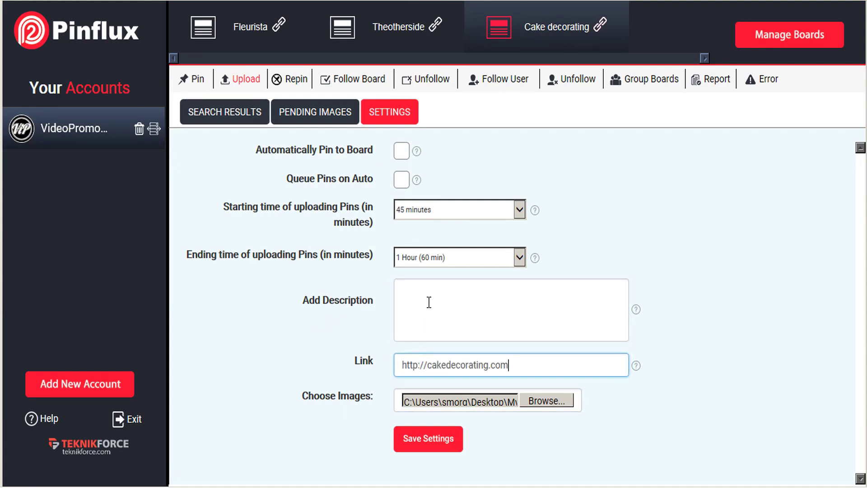
left_click(430, 295)
type("Cake")
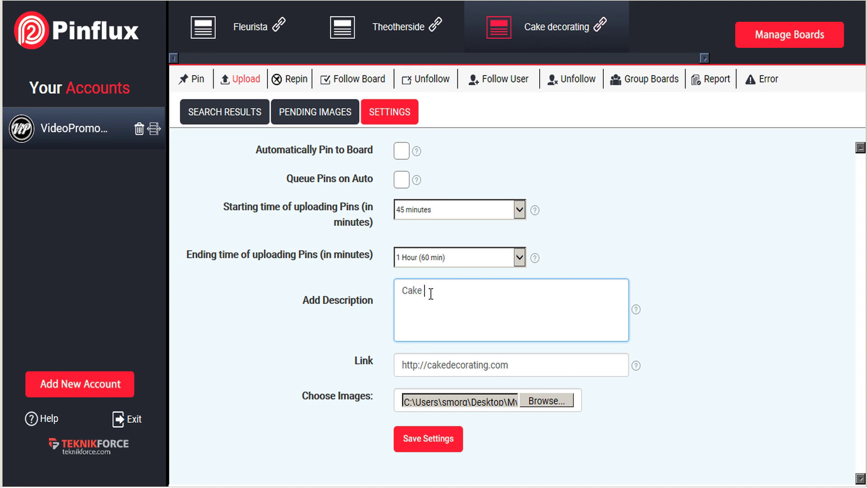
type(" Decor tips")
Set upload start time to 1 Days and end time to 2 Days, then save.
left_click(456, 209)
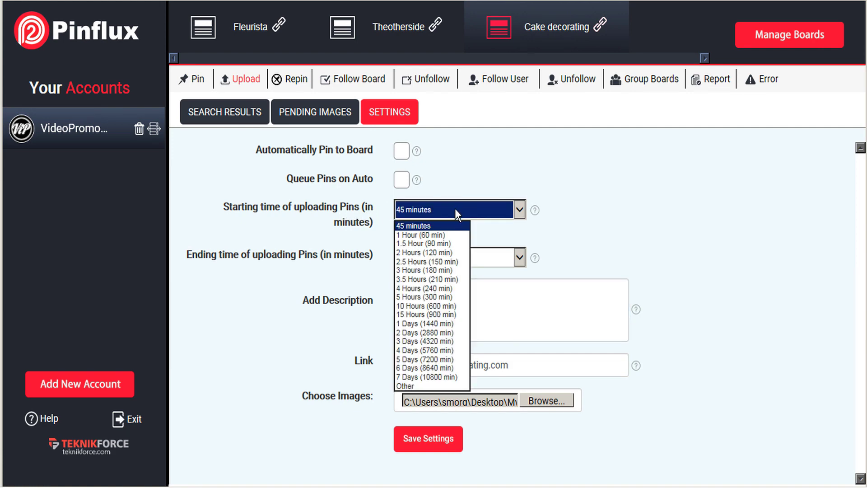
left_click(426, 314)
left_click(490, 267)
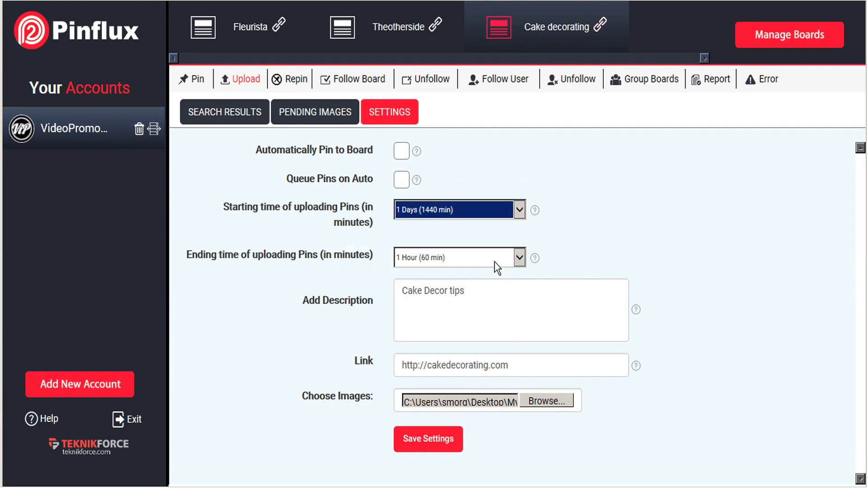
left_click(449, 256)
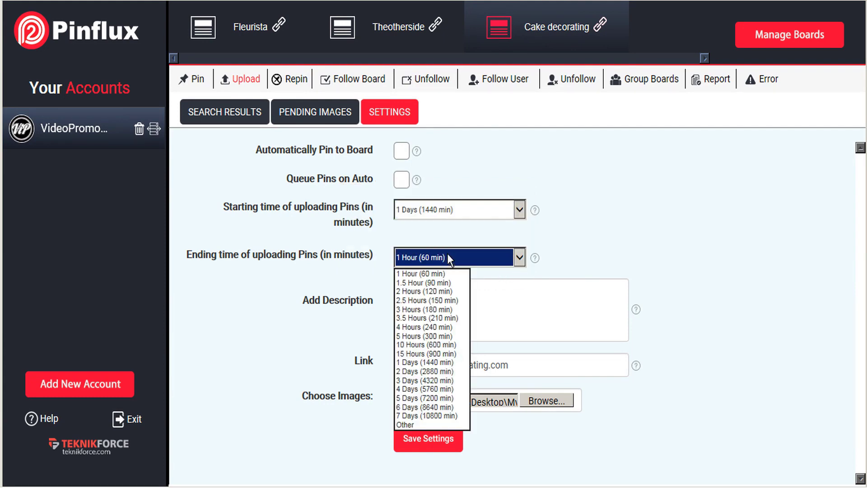
left_click(421, 371)
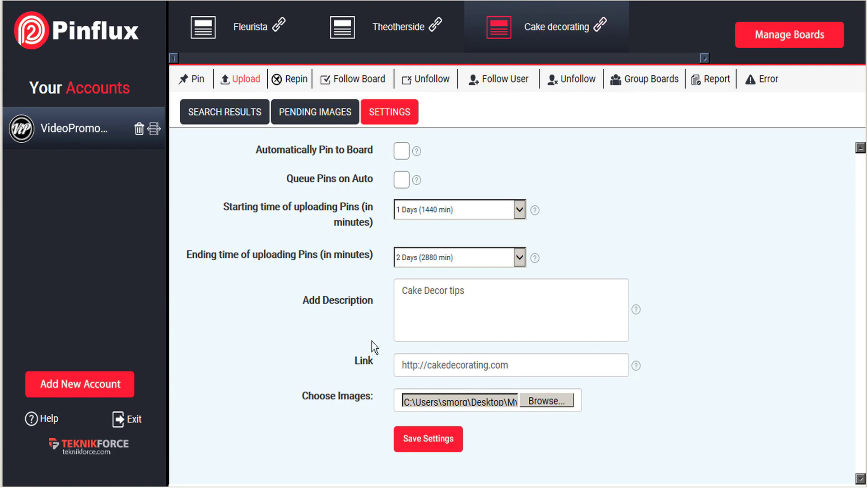
left_click(429, 440)
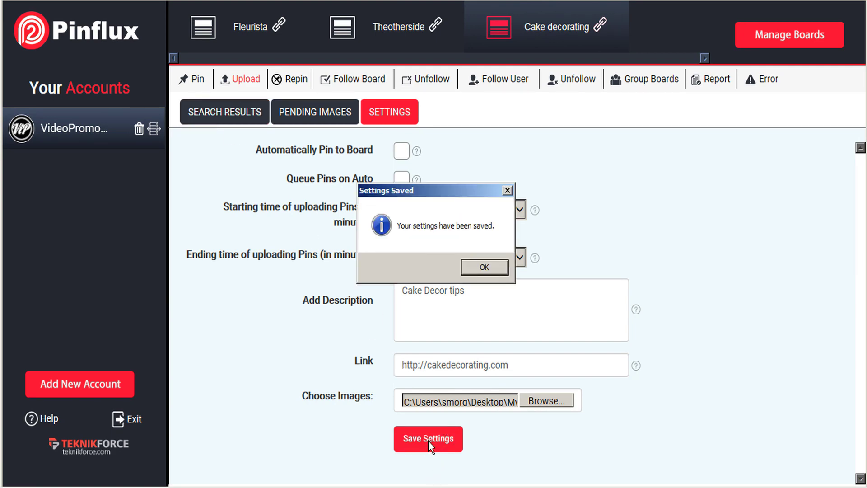
Post the owl cake image now, queue the tall and butterfly cakes, and check pending images.
left_click(477, 267)
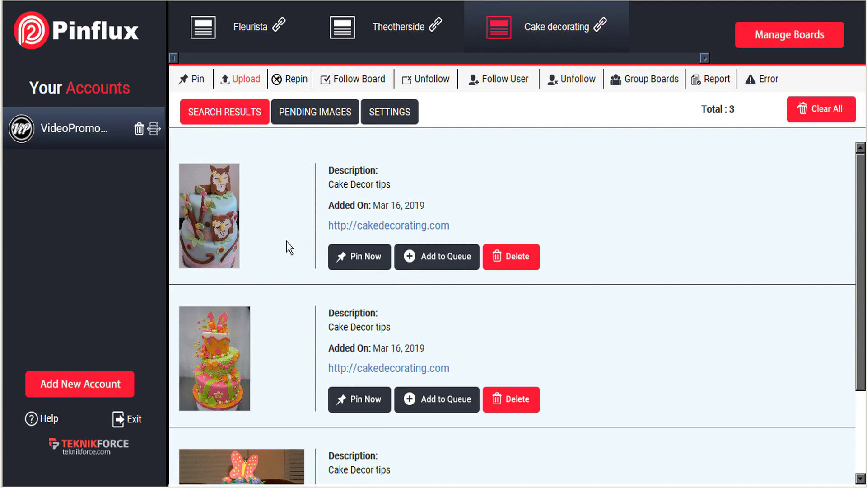
scroll(286, 244, "down", 3)
scroll(289, 248, "up", 3)
left_click(365, 257)
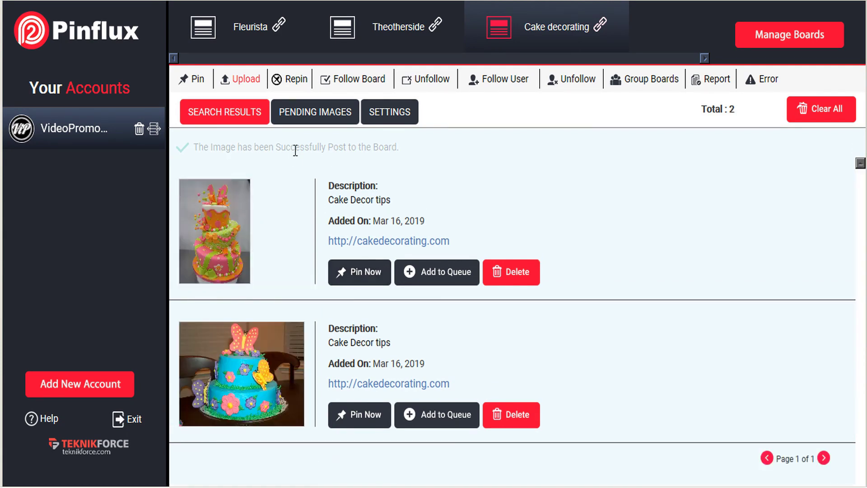
left_click(435, 262)
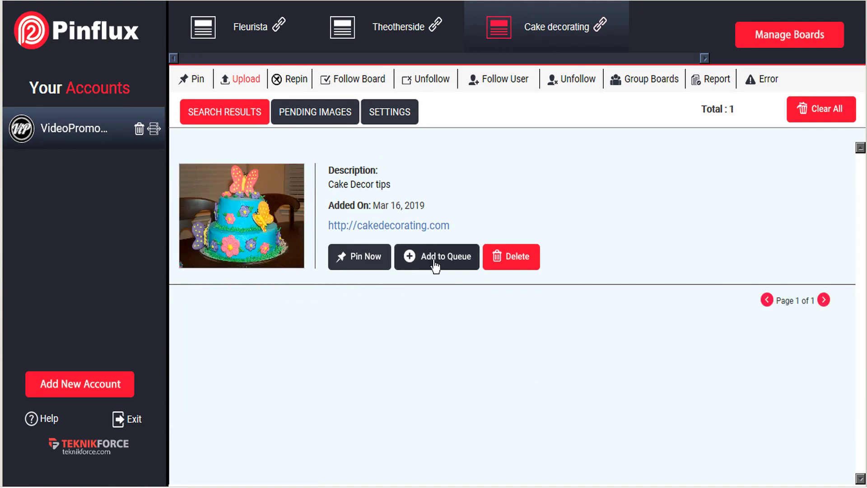
left_click(435, 262)
left_click(332, 117)
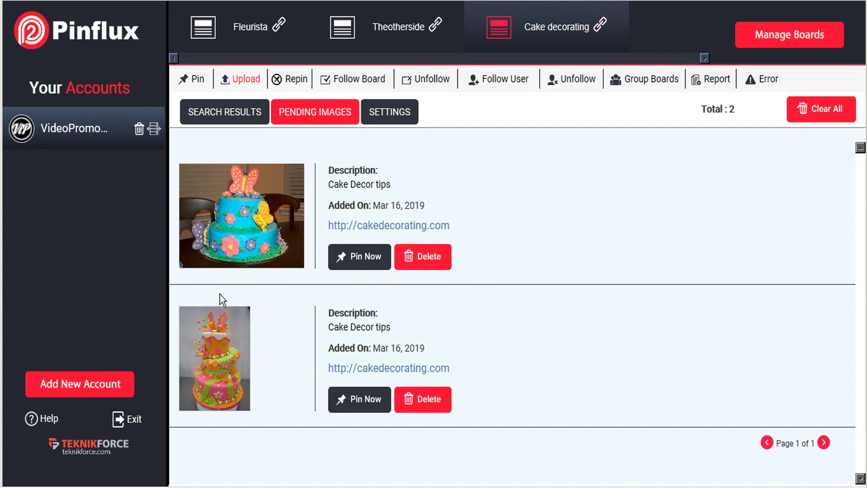
left_click(384, 111)
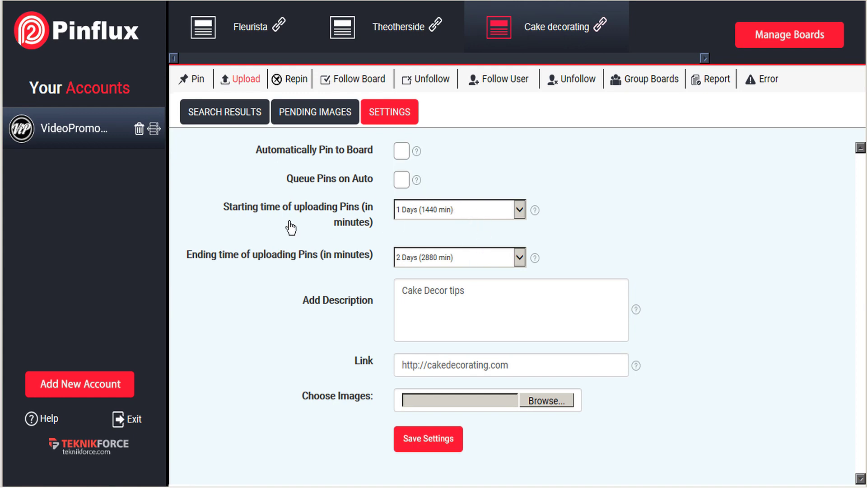
Add 'cake decorating' as a repin search keyword in the Repin settings.
left_click(298, 81)
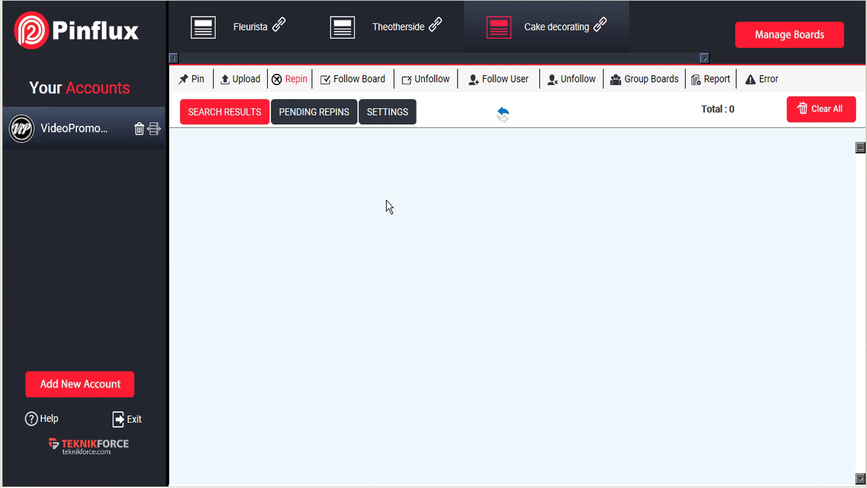
left_click(390, 115)
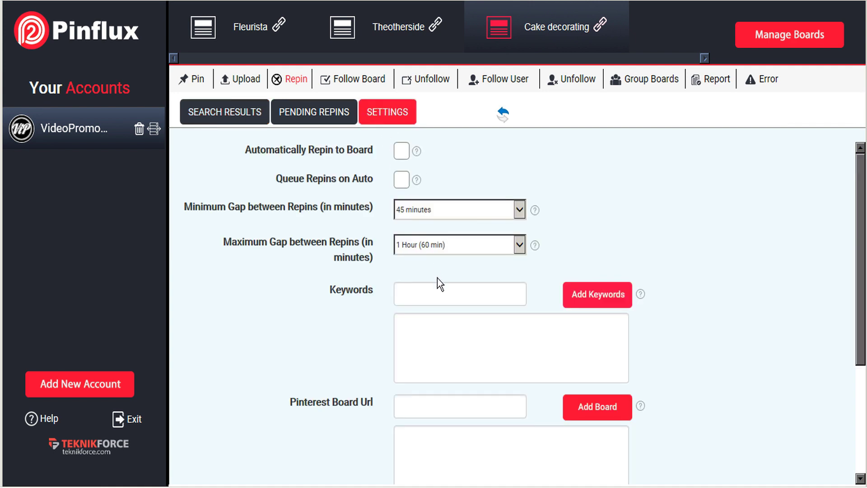
left_click(436, 292)
type("cake ")
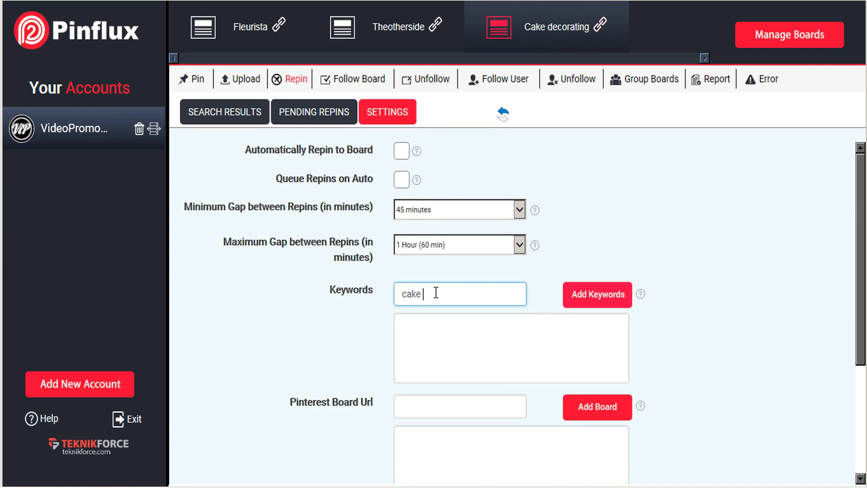
type("decorating")
left_click(602, 298)
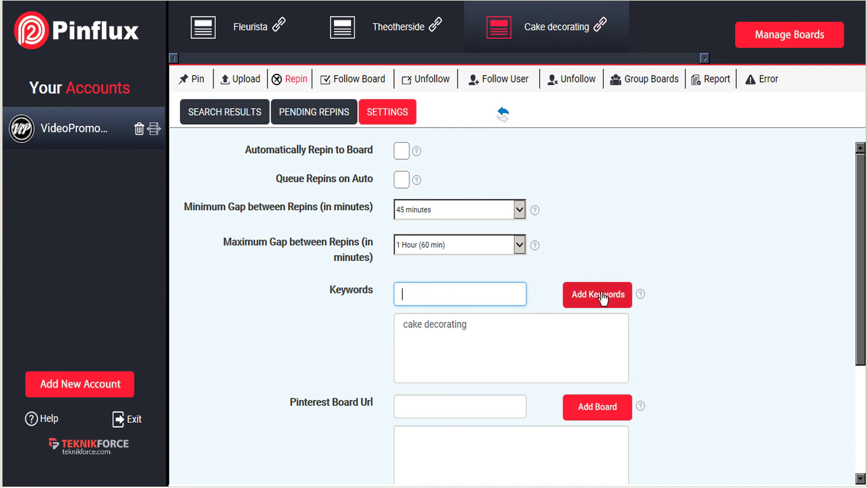
Turn on automatic repinning with a minimum gap of 1 day and maximum of 2 days.
left_click(400, 150)
left_click(413, 207)
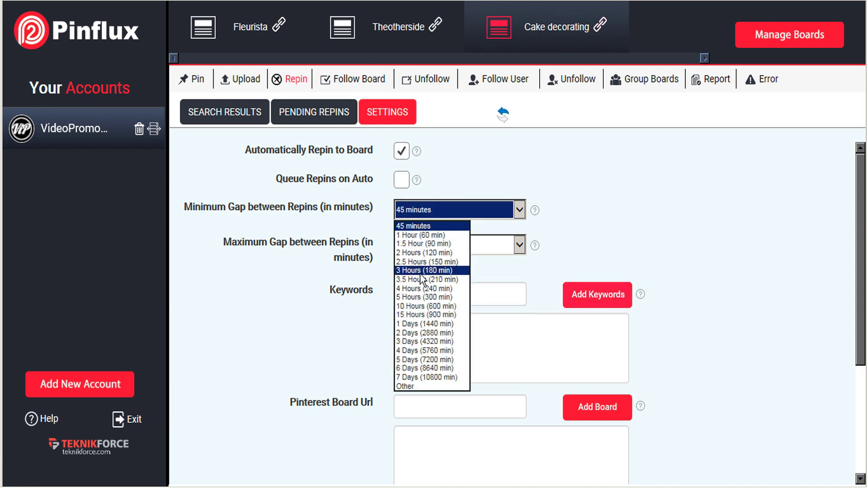
left_click(420, 324)
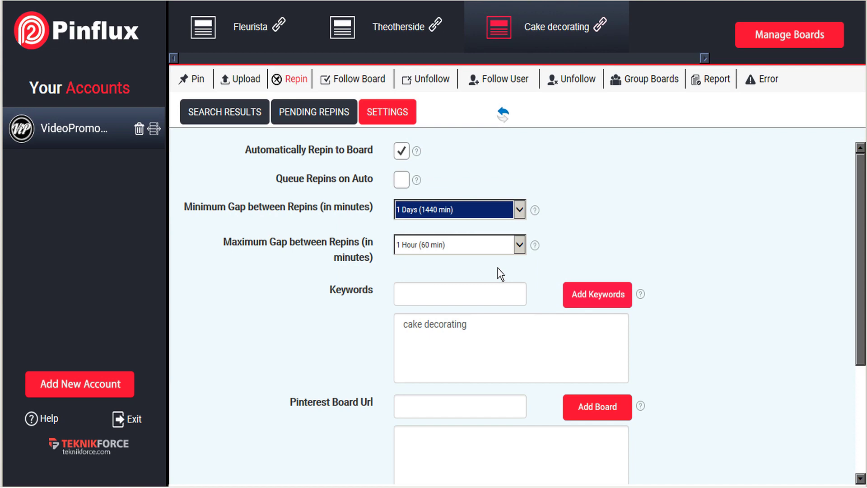
left_click(475, 245)
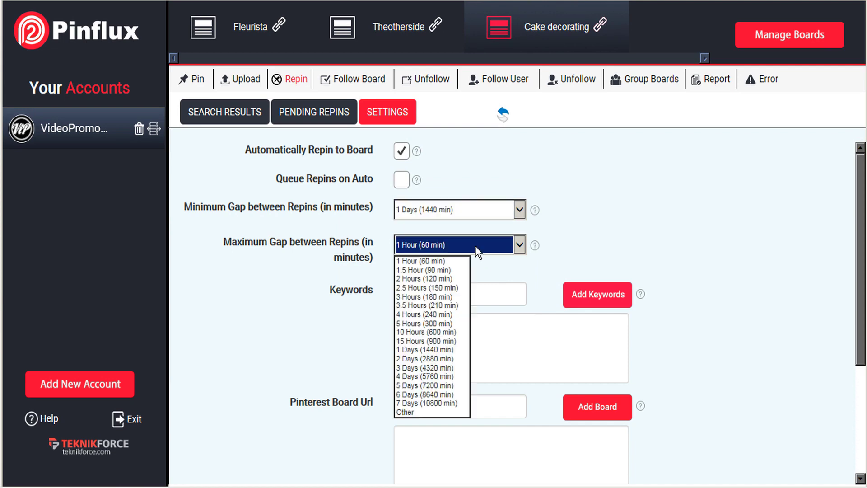
left_click(430, 358)
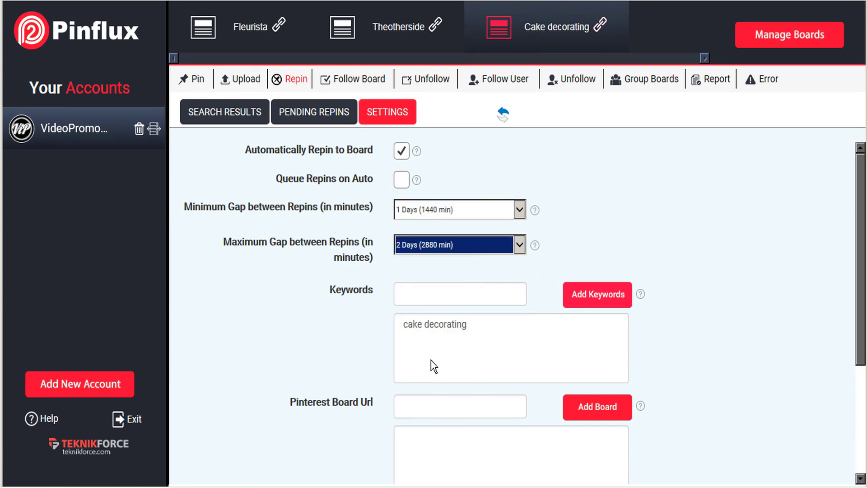
left_click(426, 412)
scroll(718, 364, "down", 3)
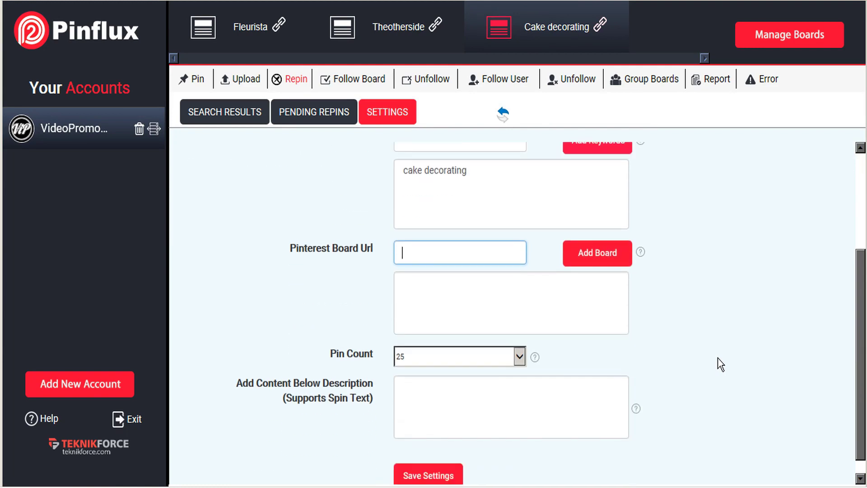
scroll(720, 364, "down", 1)
left_click(480, 394)
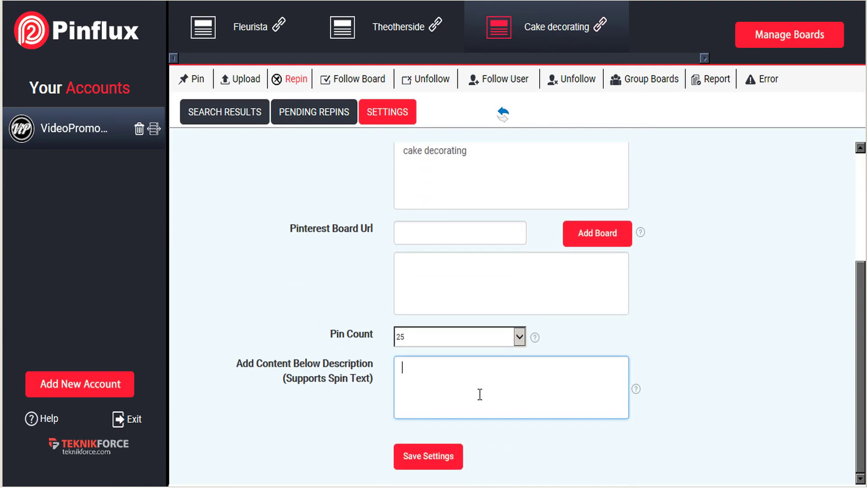
type("http://cakedecorating.com")
scroll(755, 336, "up", 1)
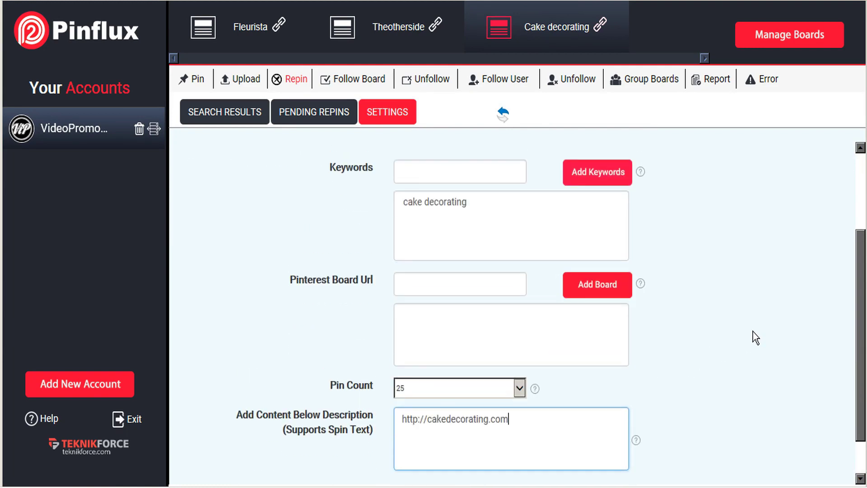
scroll(752, 331, "up", 2)
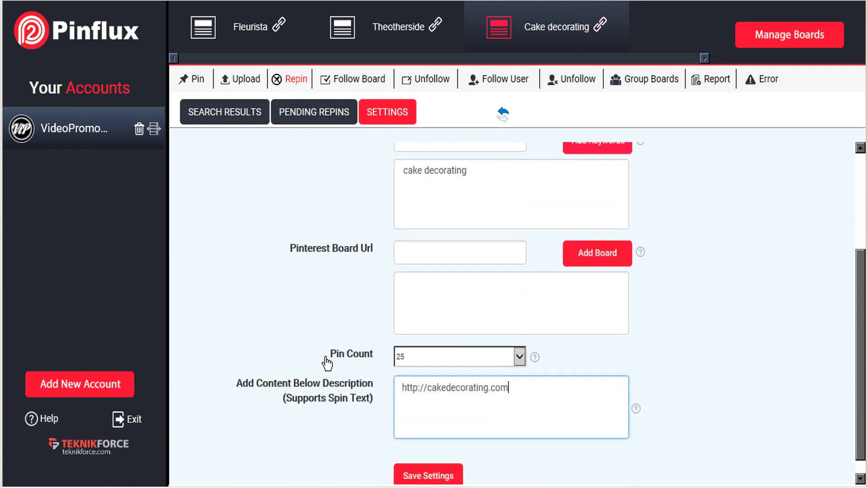
scroll(327, 361, "down", 1)
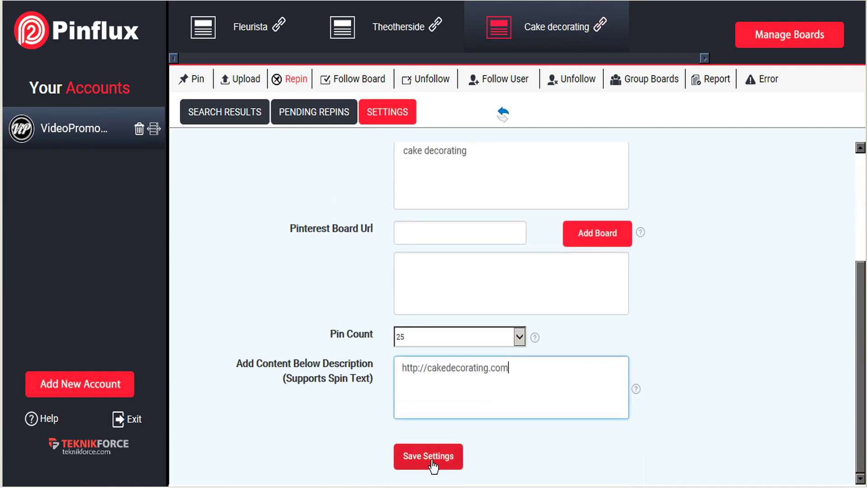
left_click(433, 454)
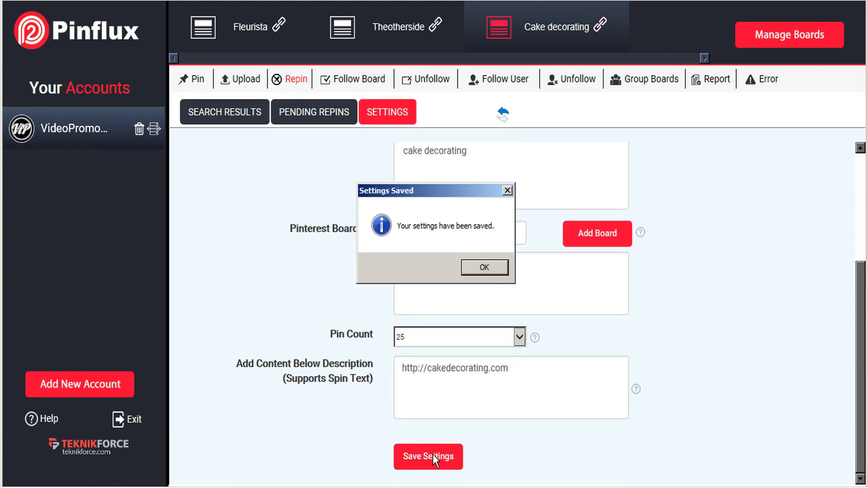
left_click(495, 269)
scroll(248, 343, "up", 5)
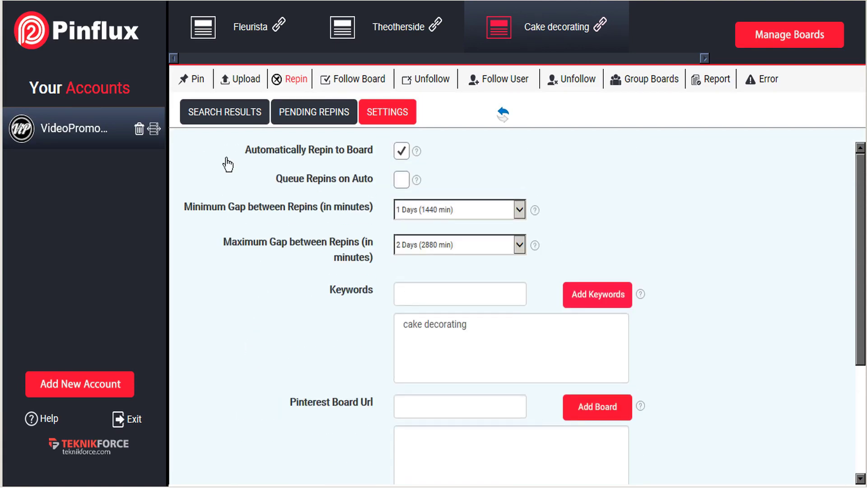
From the keyword search results, repin the buttercream flower cake now and queue the Fruit Loops birthday cake.
left_click(238, 118)
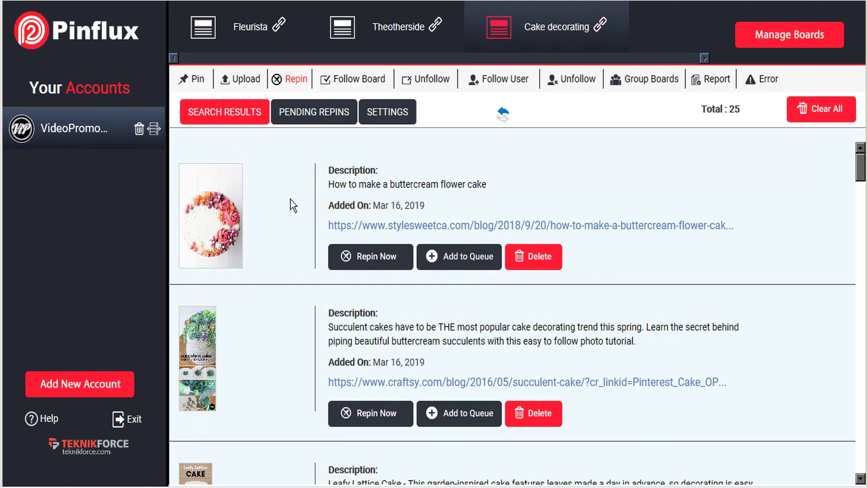
scroll(290, 199, "down", 15)
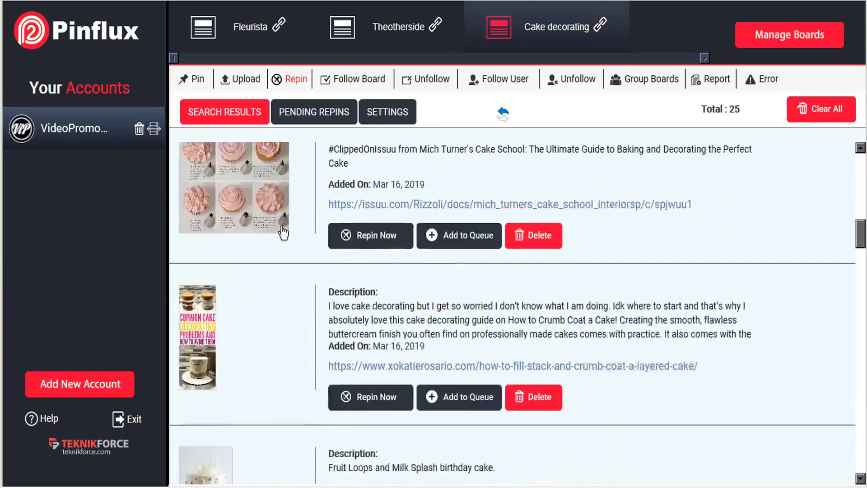
scroll(283, 231, "up", 15)
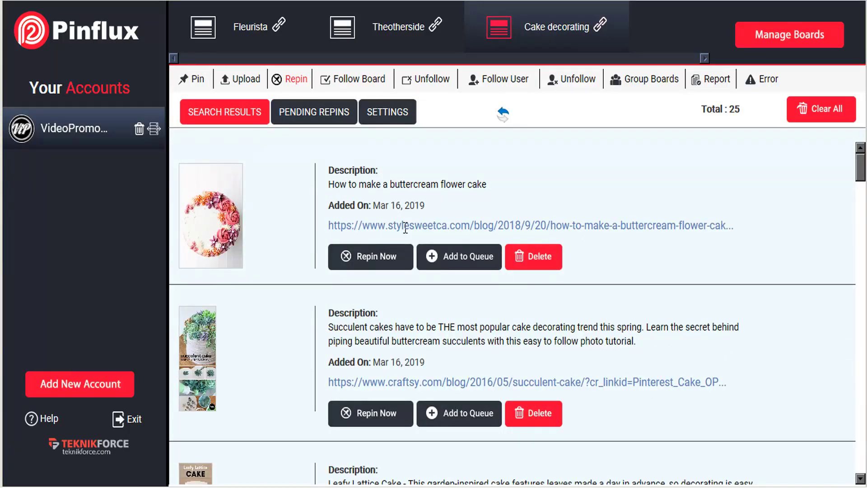
left_click(387, 258)
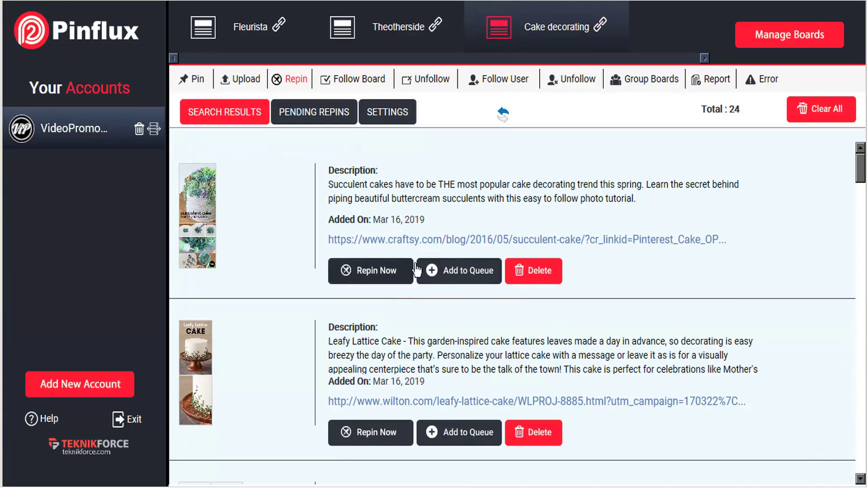
scroll(432, 290, "down", 15)
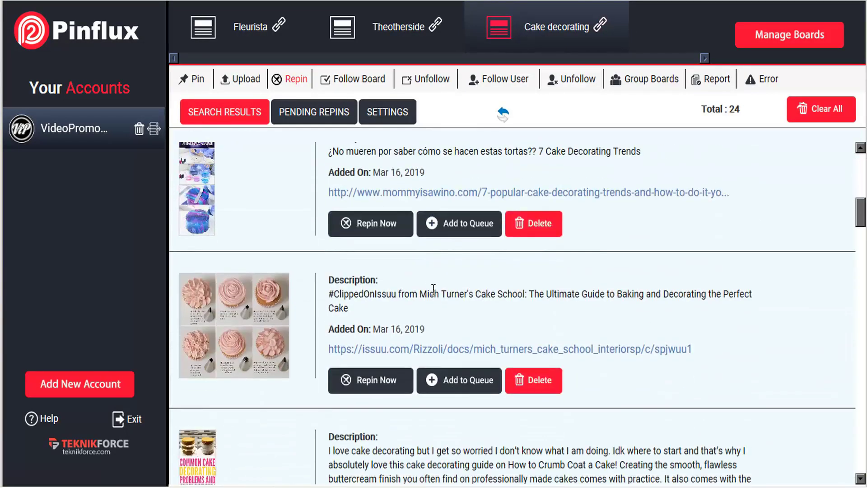
scroll(433, 289, "down", 4)
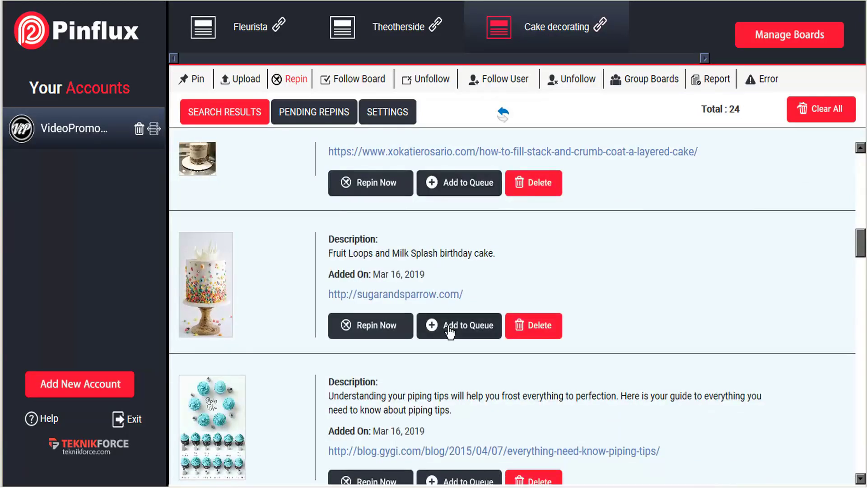
left_click(448, 326)
scroll(448, 326, "down", 5)
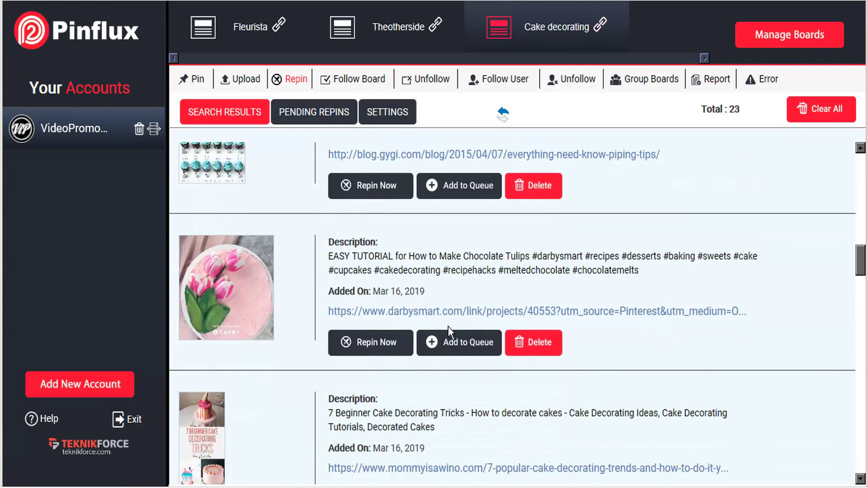
Queue the chocolate tulips pin, check the three pending repins, and reopen the saved Repin settings.
left_click(448, 348)
left_click(448, 349)
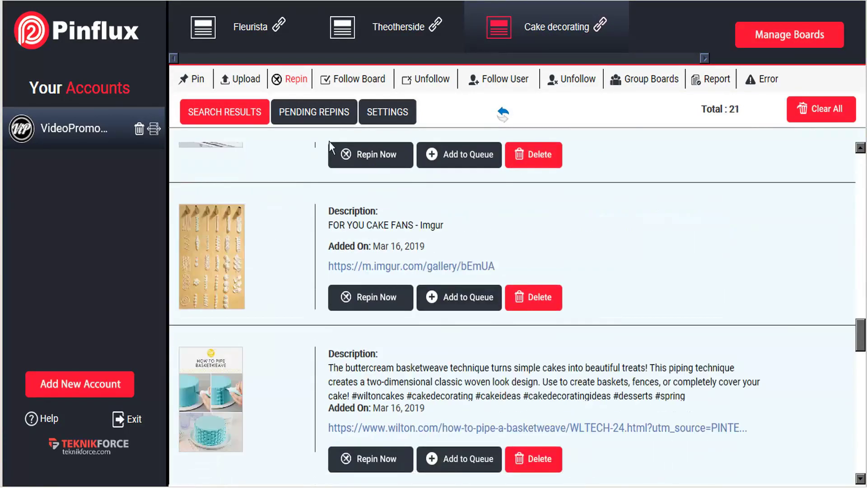
left_click(324, 119)
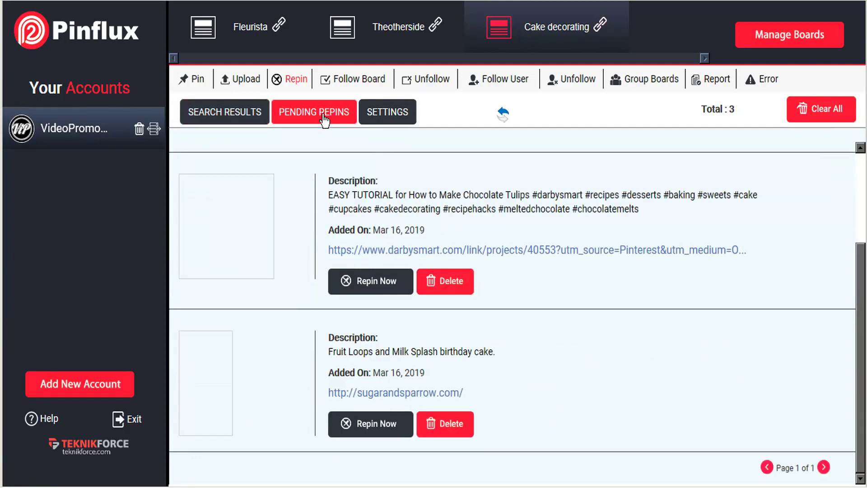
left_click(396, 110)
scroll(671, 296, "up", 3)
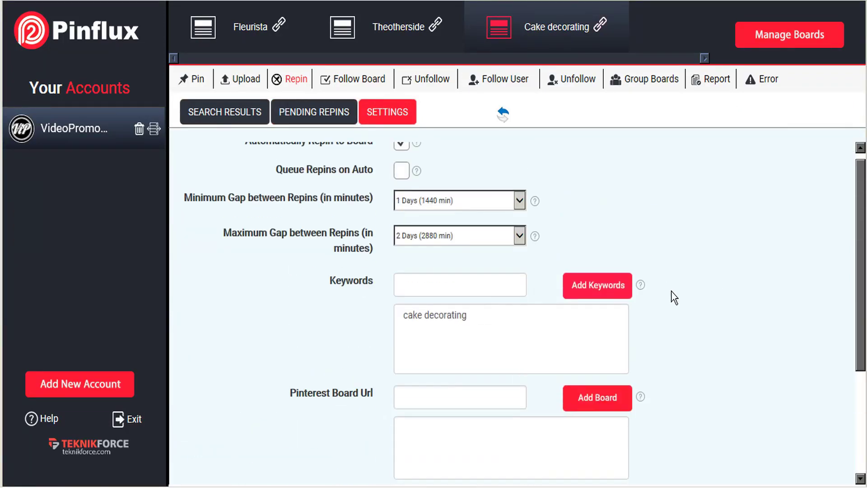
scroll(673, 297, "down", 4)
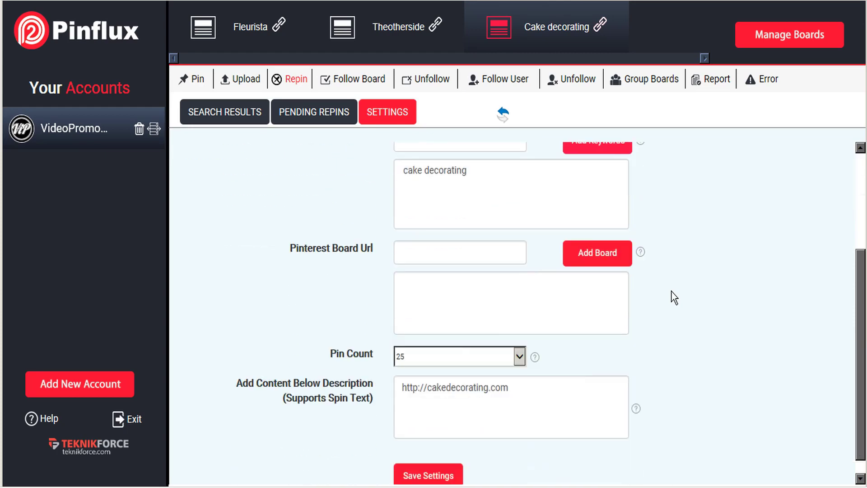